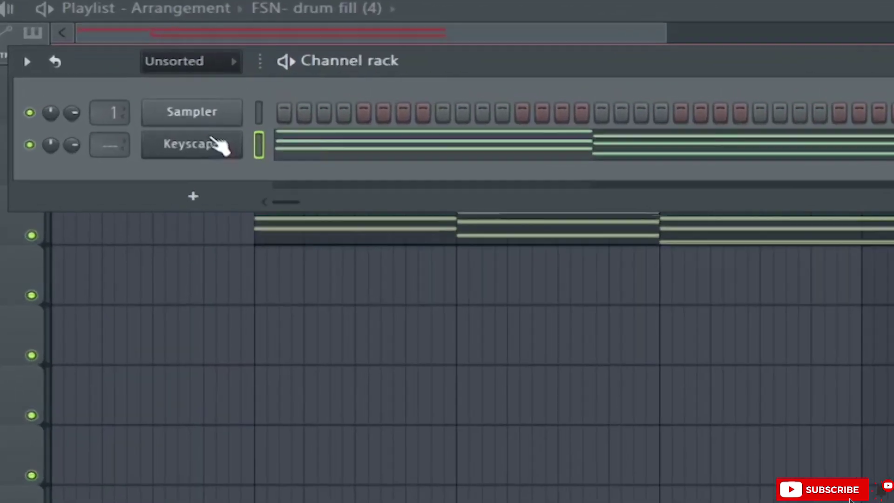
# Step: Copy the notes of the Keyscape channel and paste them into the Sampler channel
pyautogui.rightClick(213, 106)
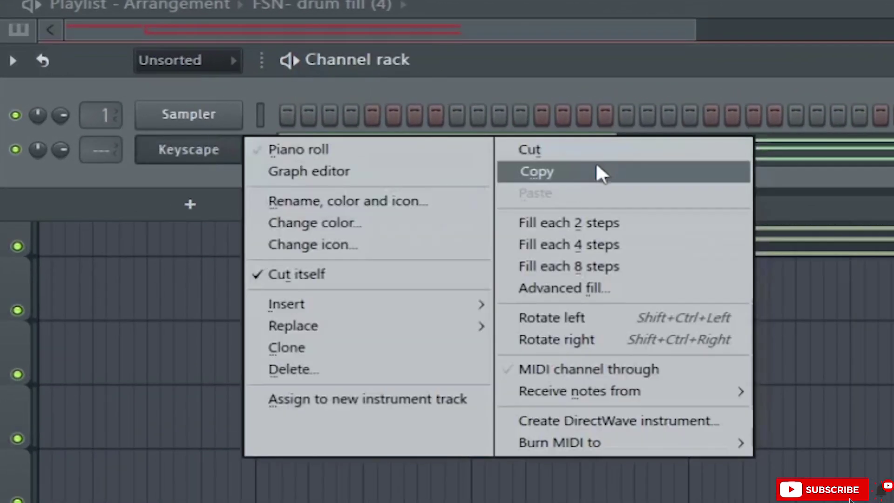
pyautogui.click(542, 171)
pyautogui.rightClick(215, 117)
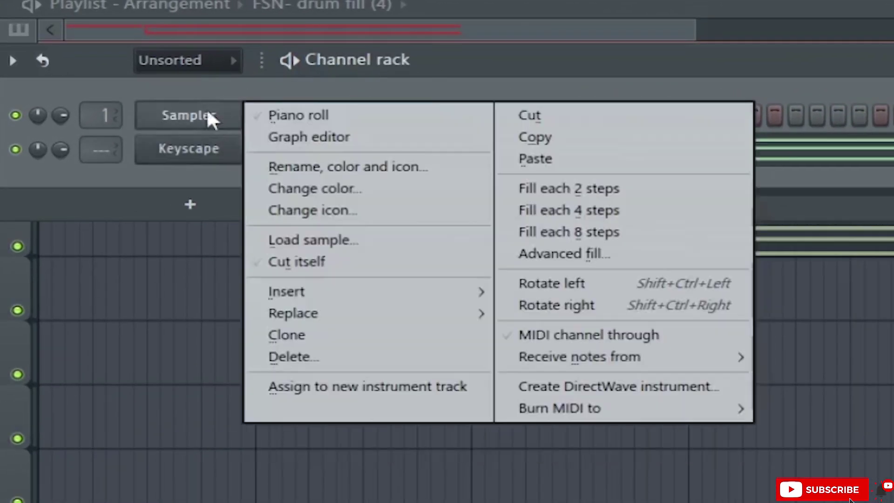
pyautogui.click(536, 157)
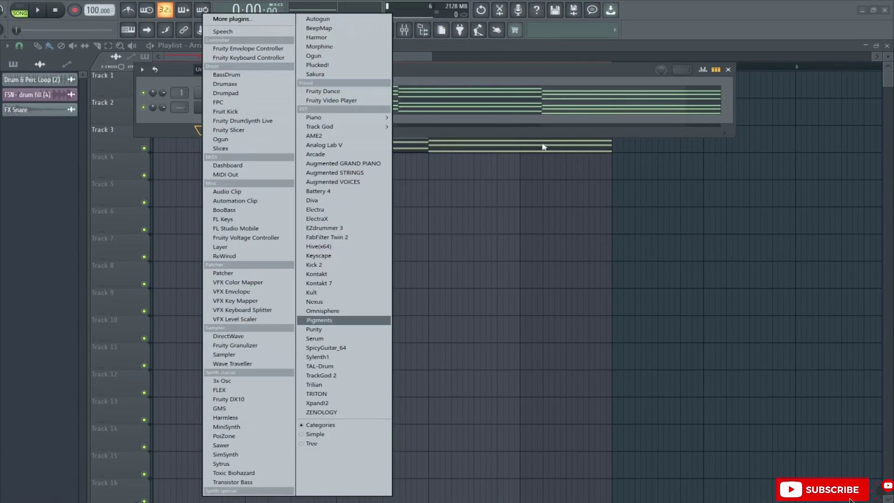
# Step: Open the Sampler channel's notes in the piano roll and close the channel rack
pyautogui.click(499, 70)
pyautogui.rightClick(229, 94)
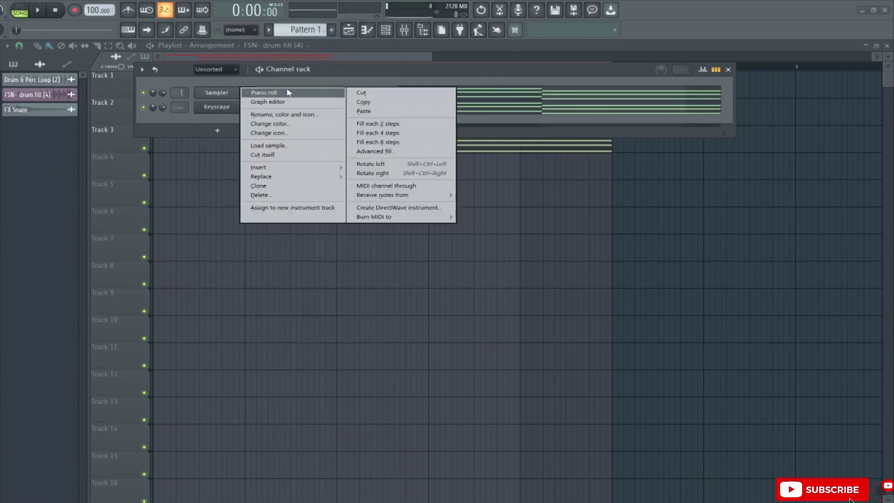
pyautogui.click(296, 94)
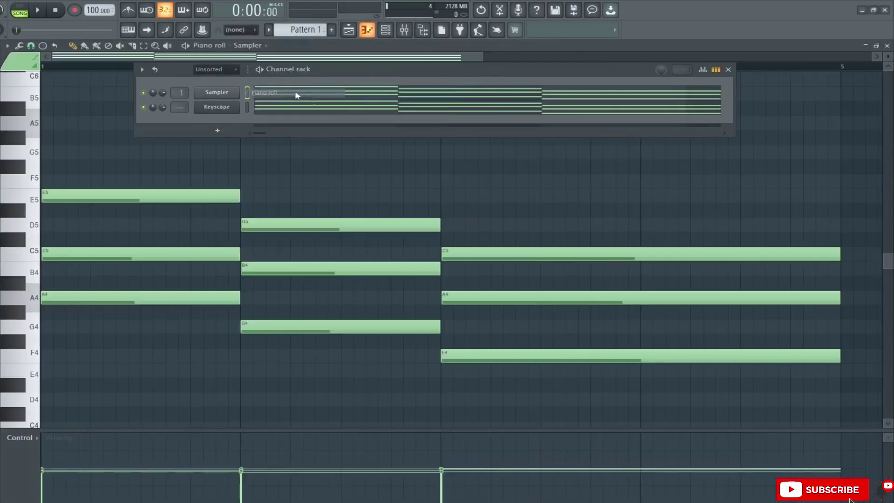
pyautogui.click(728, 70)
# Step: Duplicate the whole Sampler chord progression across the octaves above and below, keeping every copy aligned with the original chord timing
pyautogui.moveTo(875, 175); pyautogui.dragTo(79, 384)
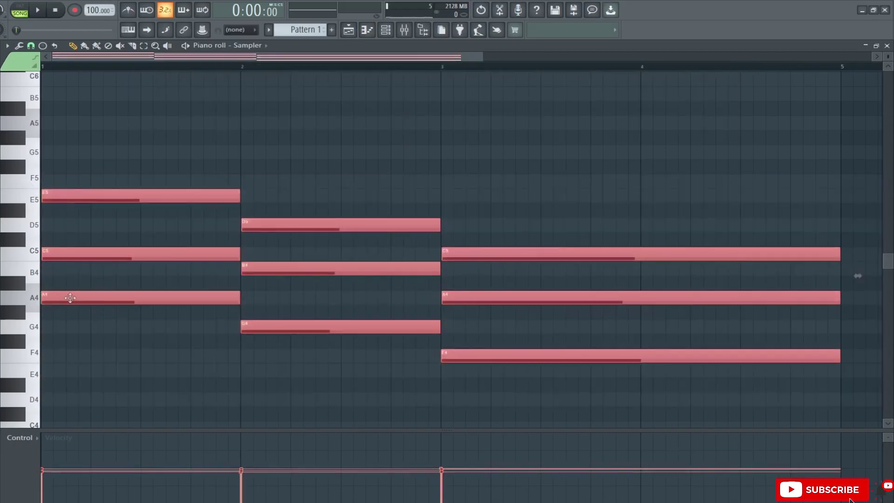
pyautogui.moveTo(70, 298); pyautogui.dragTo(104, 292)
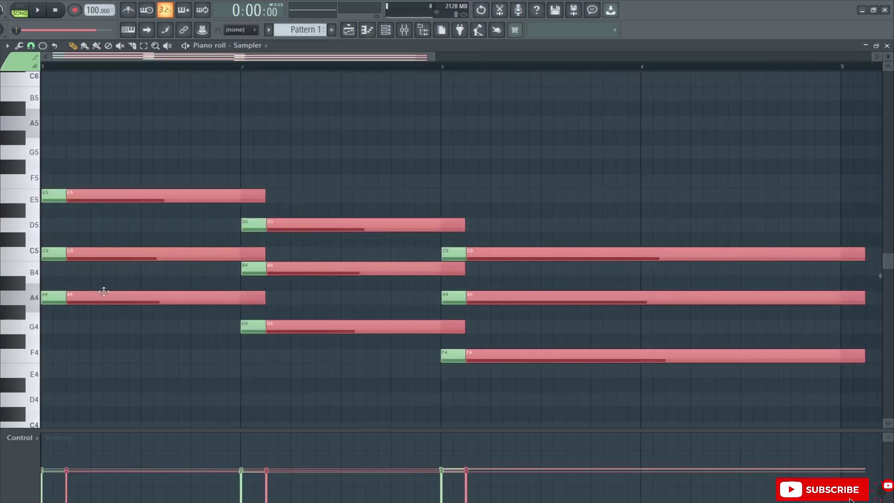
pyautogui.hotkey('ctrl', 'Up')
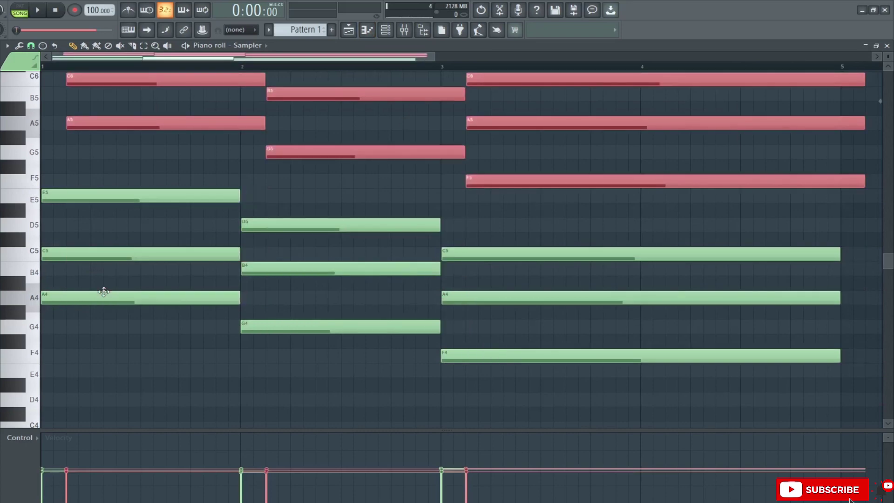
pyautogui.moveTo(116, 129); pyautogui.dragTo(92, 128)
pyautogui.hotkey('ctrl', 'a')
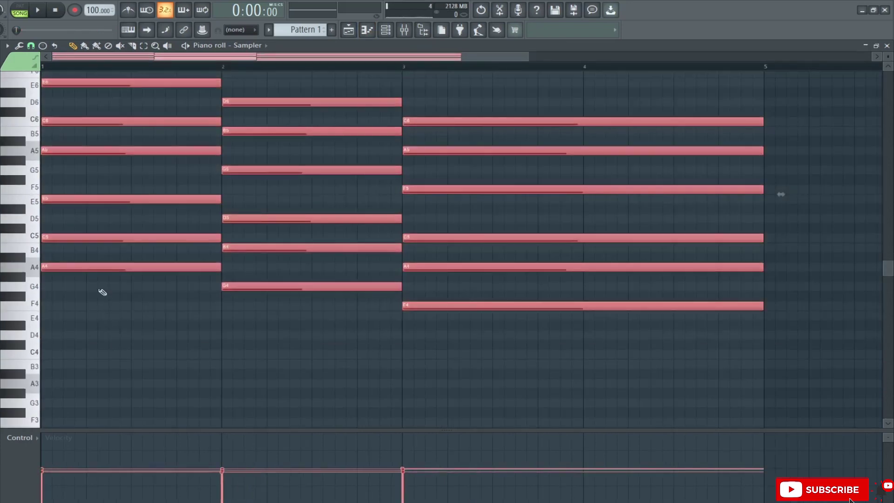
pyautogui.moveTo(90, 265); pyautogui.dragTo(103, 267)
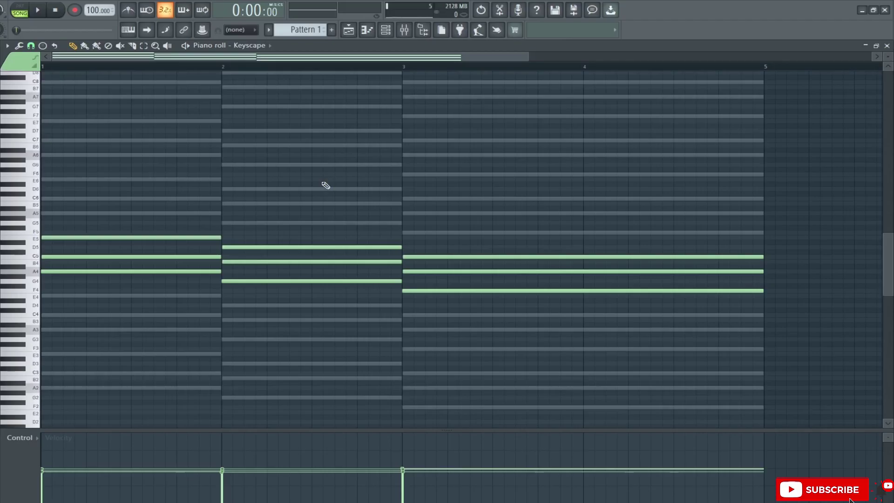
# Step: Toggle the ghost notes off and back on in the Keyscape piano roll
pyautogui.hotkey('alt', 'v')
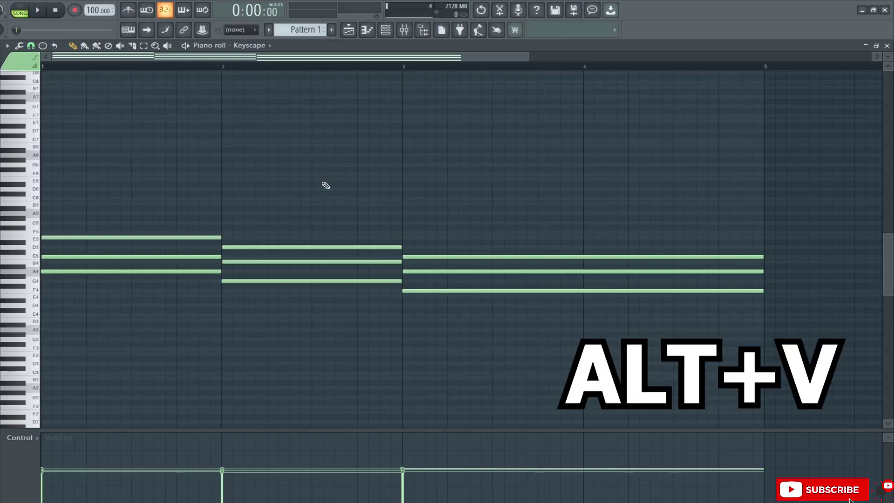
pyautogui.hotkey('alt', 'v')
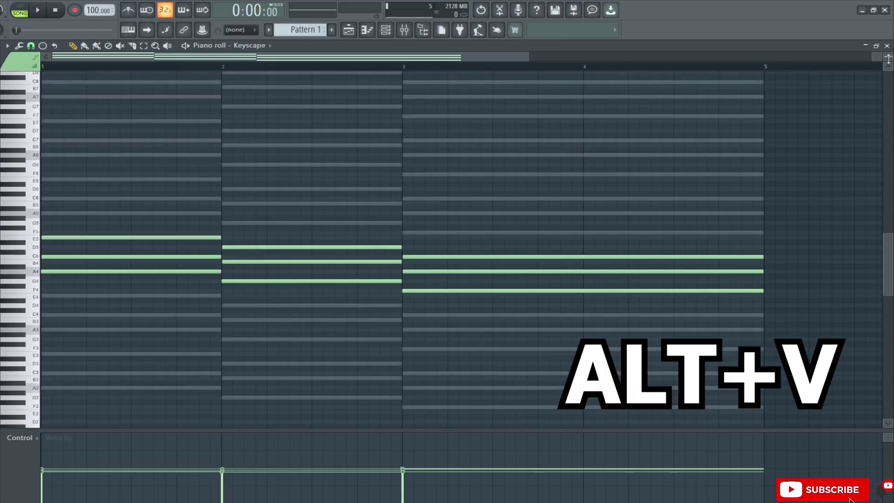
# Step: Delay the first chord's C5 note by three steps and its E5 note by two steps, and play the result
pyautogui.scroll(8, 888, 58)
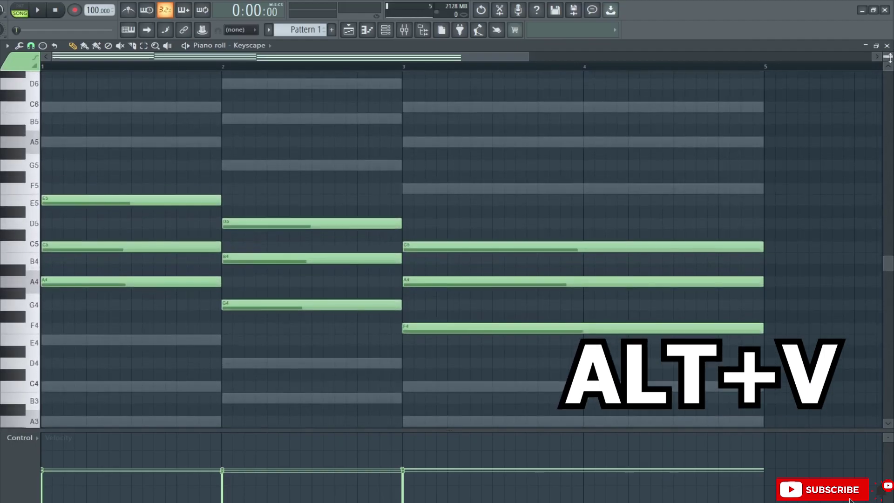
pyautogui.scroll(3, 888, 58)
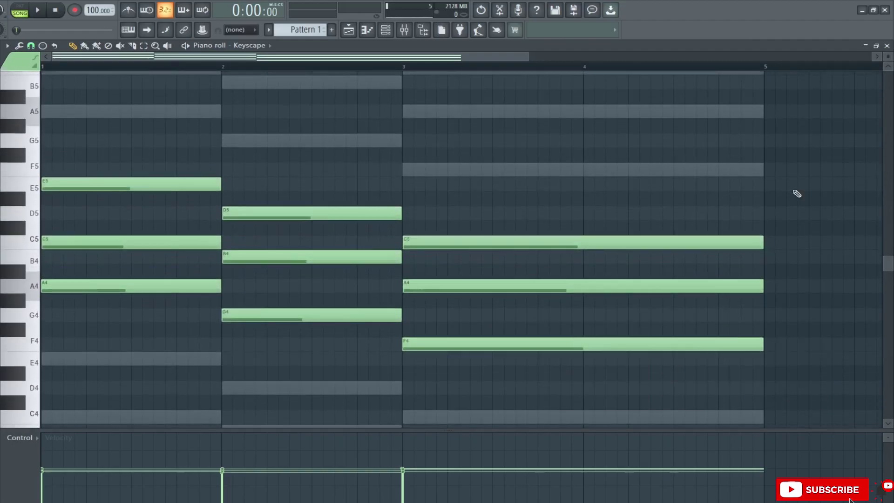
pyautogui.moveTo(58, 281); pyautogui.dragTo(97, 281)
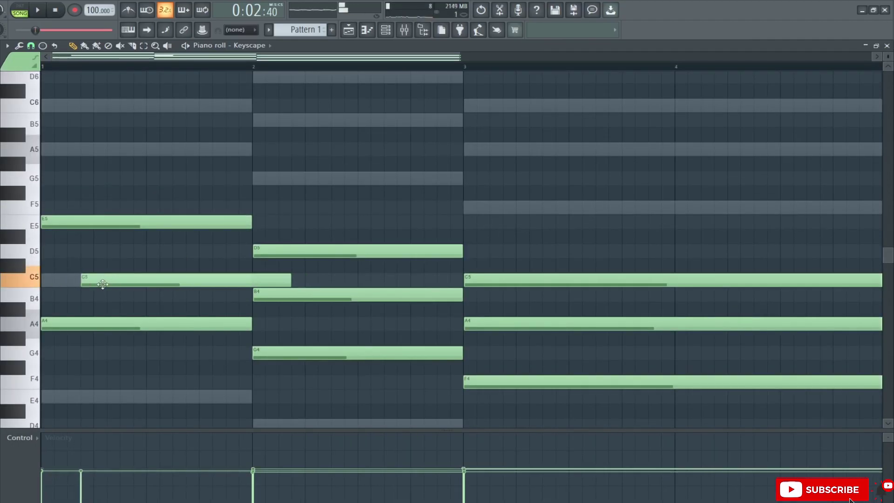
pyautogui.moveTo(67, 223); pyautogui.dragTo(92, 225)
pyautogui.press('space')
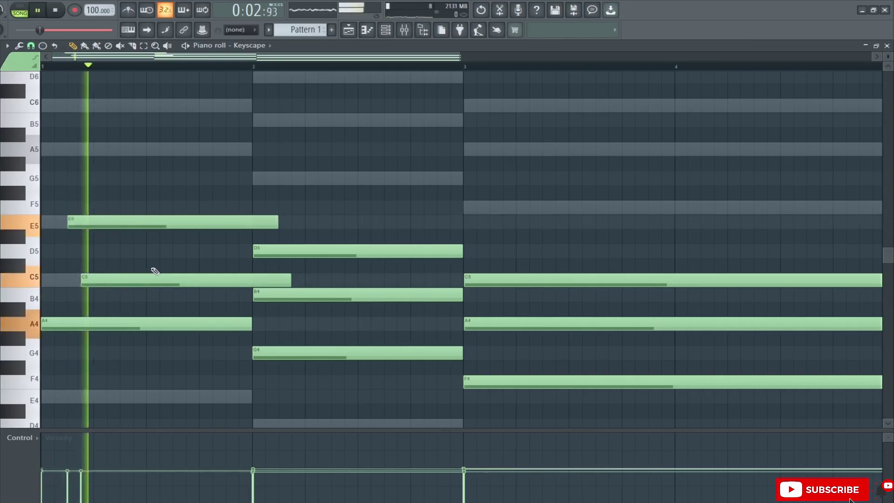
pyautogui.press('space')
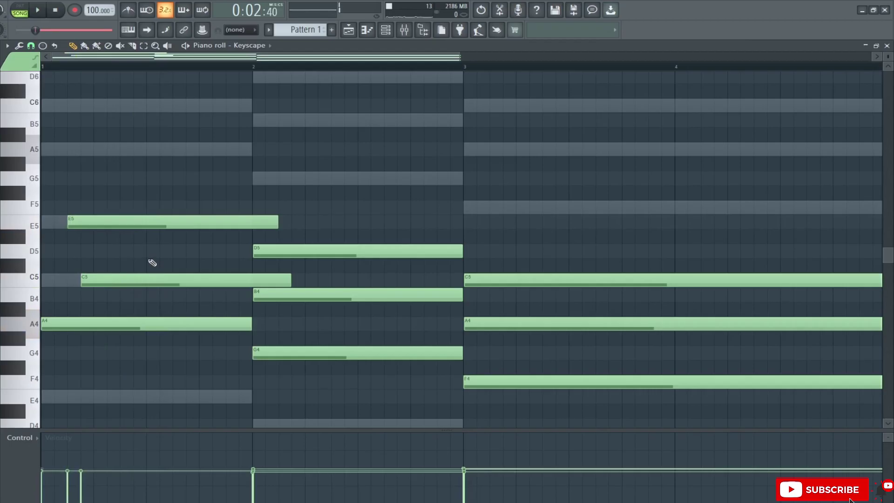
# Step: Raise the first chord's C5 note to C6, add staggered A5 and repeated C6 notes on the ghost notes, and play it
pyautogui.moveTo(152, 262); pyautogui.dragTo(171, 300)
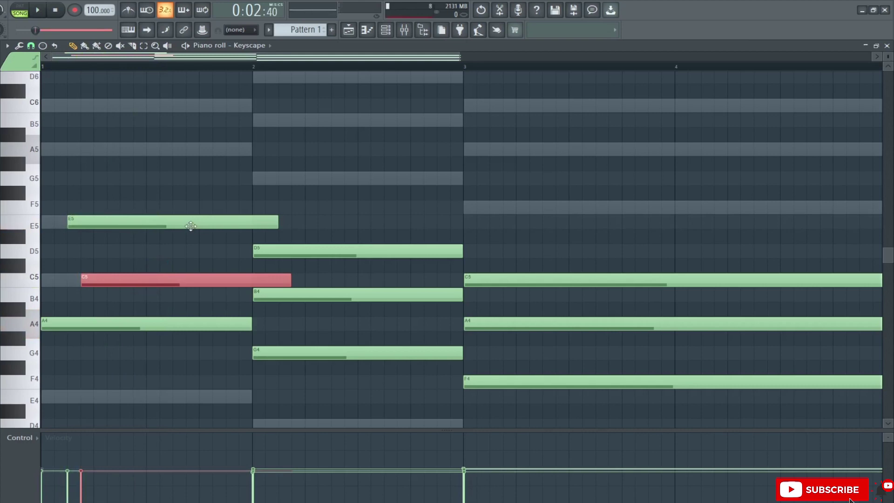
pyautogui.hotkey('ctrl', 'Up')
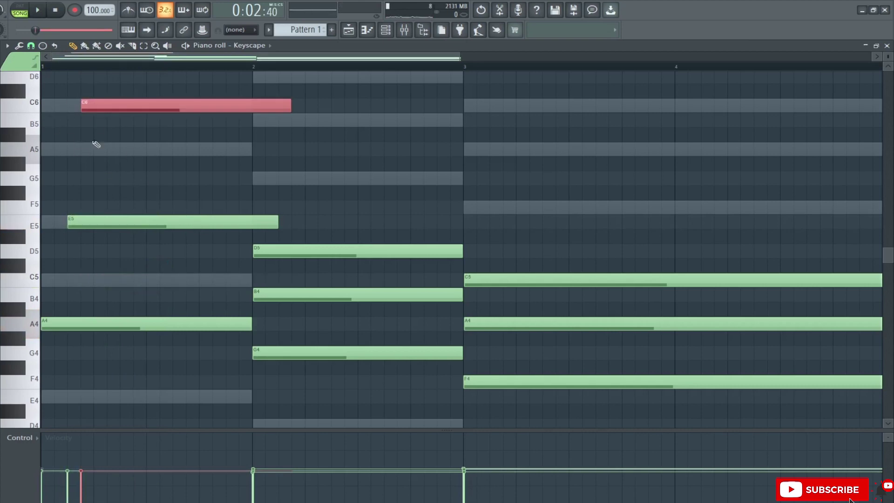
pyautogui.click(112, 149)
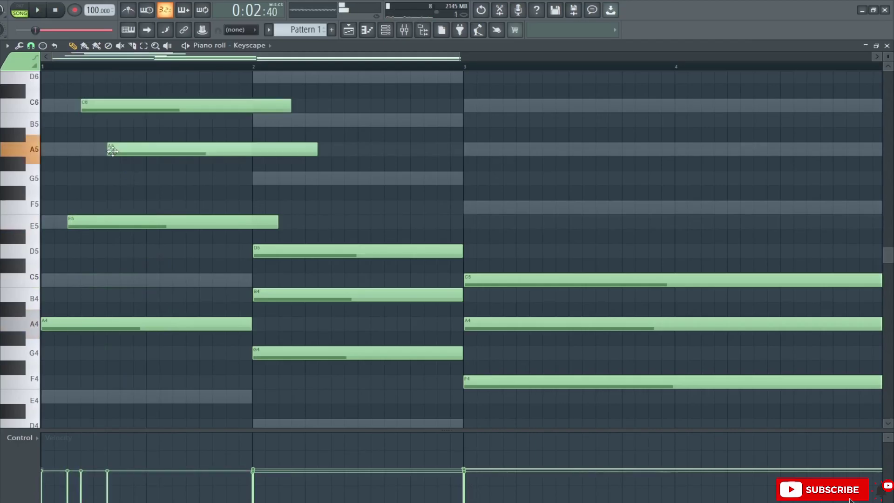
pyautogui.press('space')
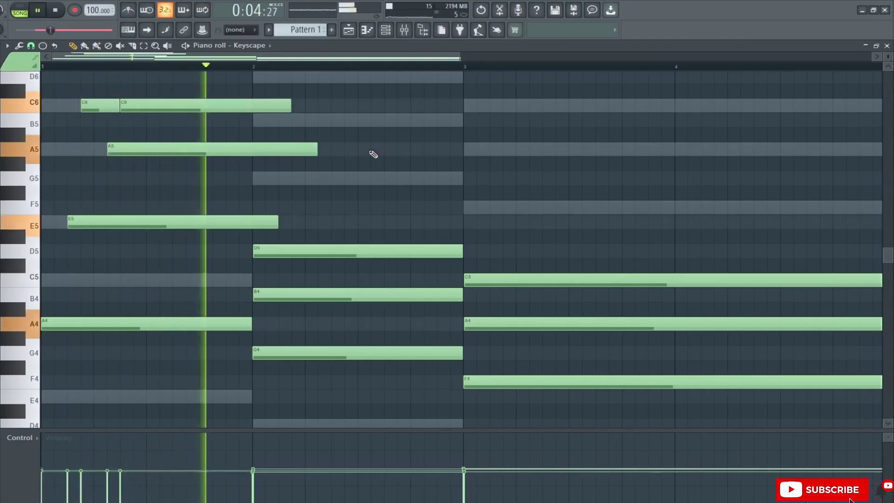
pyautogui.press('space')
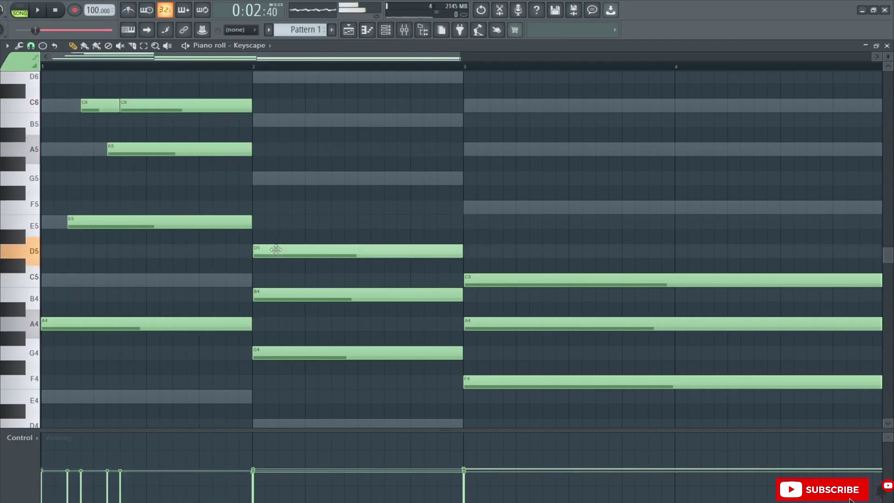
# Step: Stagger the second chord: delay D5 by two steps, move B4 three steps later and up to B5, and add a later G5 note
pyautogui.moveTo(276, 250); pyautogui.dragTo(304, 251)
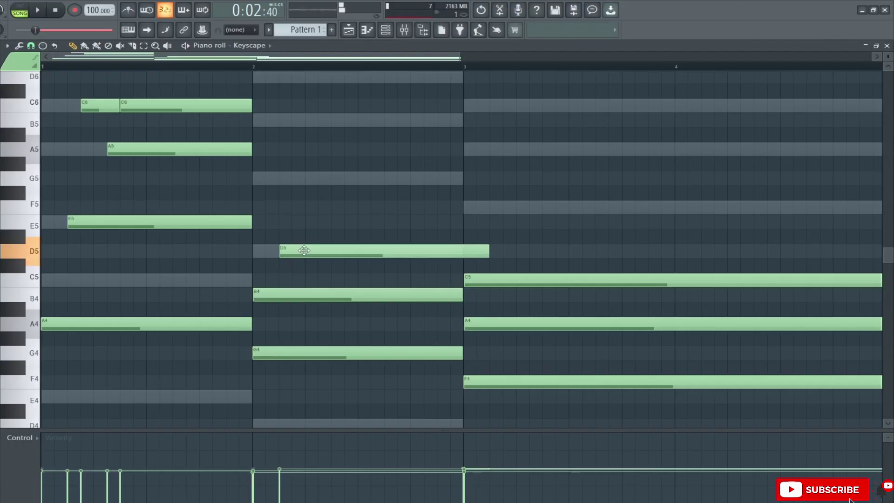
pyautogui.moveTo(287, 294); pyautogui.dragTo(327, 295)
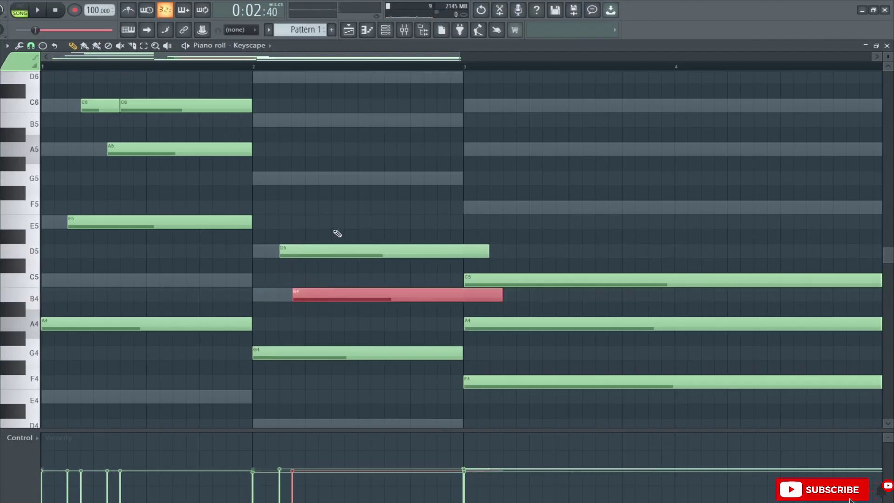
pyautogui.hotkey('ctrl', 'Up')
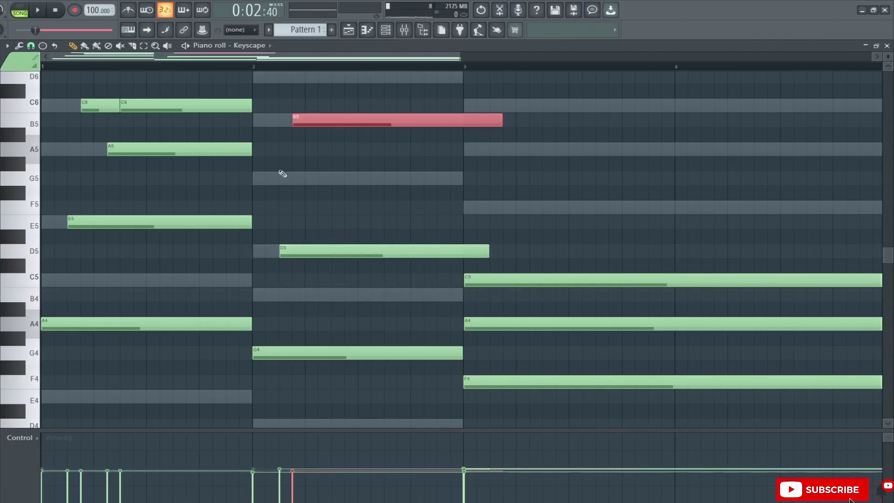
pyautogui.moveTo(359, 178); pyautogui.dragTo(332, 178)
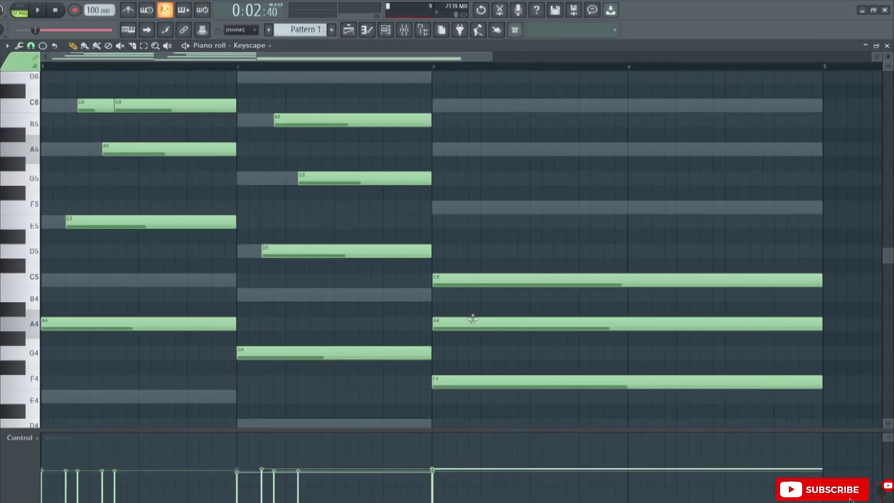
# Step: Stagger the third chord by raising A4 to A5 two steps later, delaying C5 three steps and adding F5, and play the progression
pyautogui.click(474, 322)
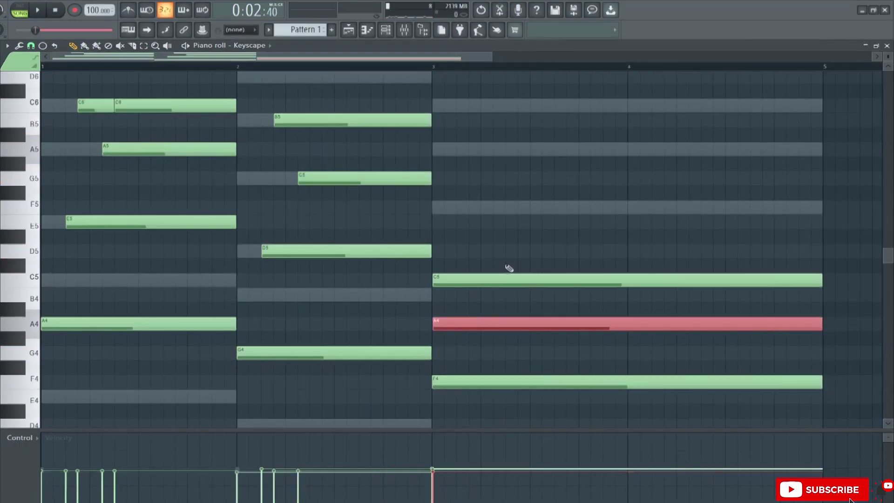
pyautogui.hotkey('ctrl', 'Up')
pyautogui.moveTo(480, 279); pyautogui.dragTo(517, 279)
pyautogui.moveTo(454, 150); pyautogui.dragTo(479, 151)
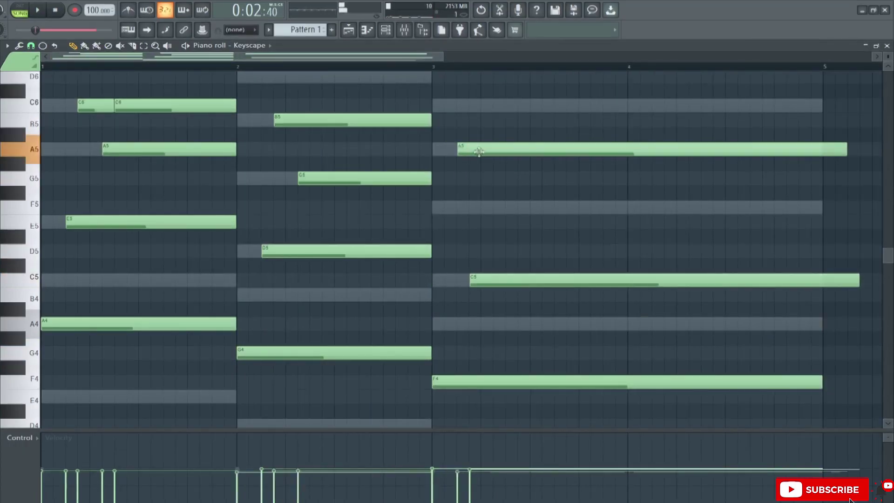
pyautogui.click(489, 209)
pyautogui.press('space')
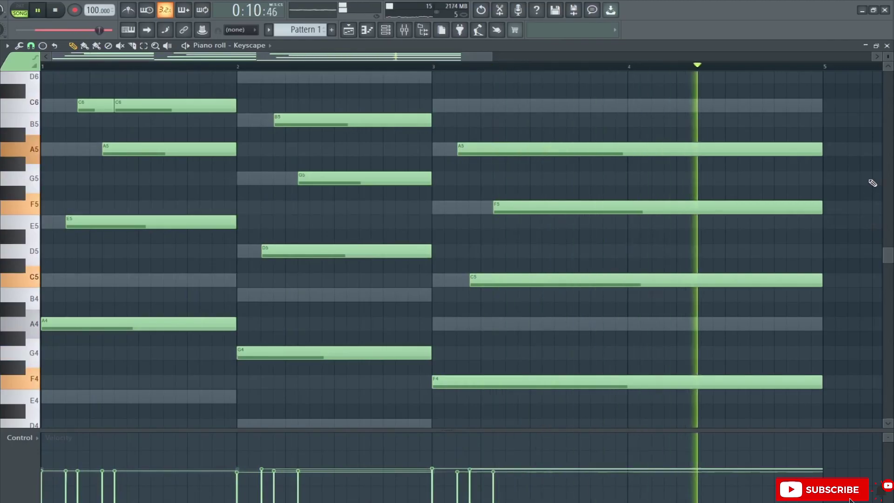
pyautogui.press('space')
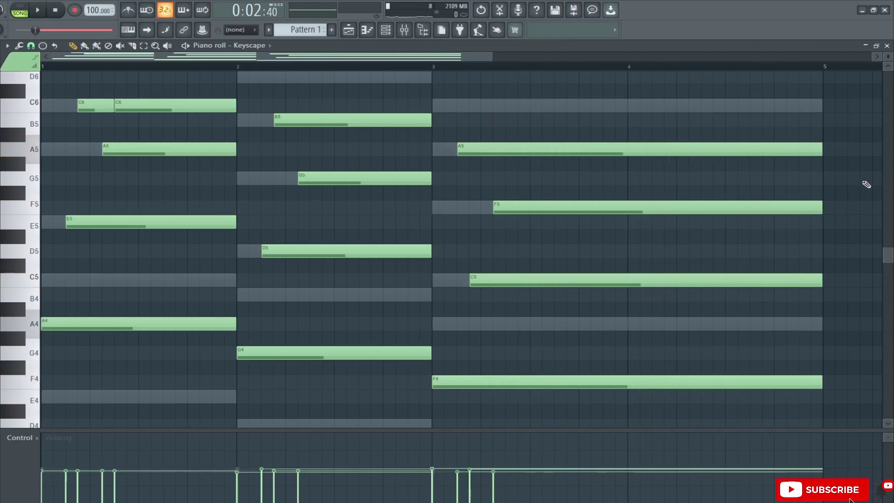
# Step: Slice the three chords down to half a bar each, removing the leftovers and moving the chords together without gaps
pyautogui.press('c')
pyautogui.moveTo(150, 389); pyautogui.dragTo(150, 74)
pyautogui.press('d')
pyautogui.moveTo(170, 145); pyautogui.dragTo(172, 372)
pyautogui.moveTo(310, 270); pyautogui.dragTo(212, 269)
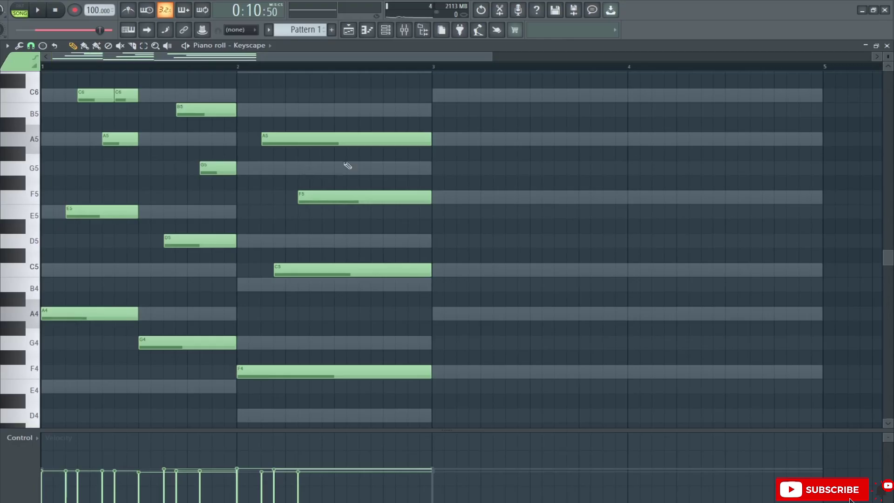
pyautogui.moveTo(334, 409); pyautogui.dragTo(343, 149)
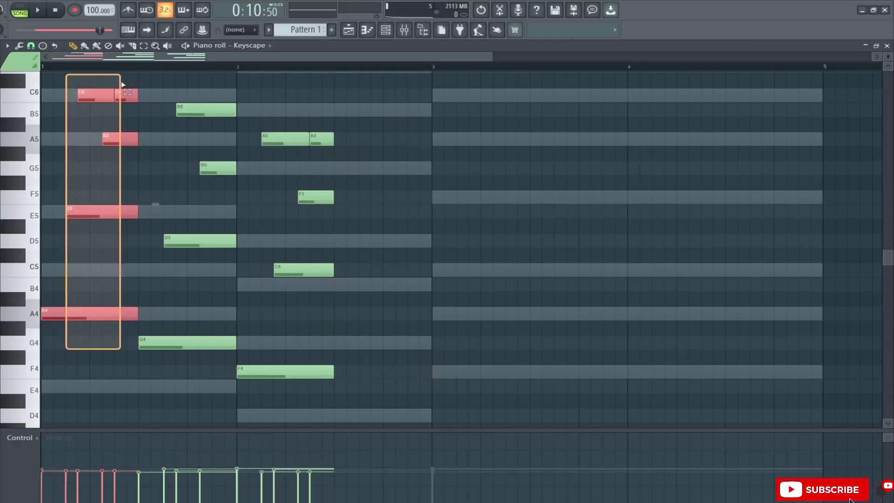
# Step: Fill the second half of bar 2 with shortened copies of the first two chords, delete the surplus notes from bar 3, and play the pattern
pyautogui.moveTo(130, 139); pyautogui.dragTo(491, 171)
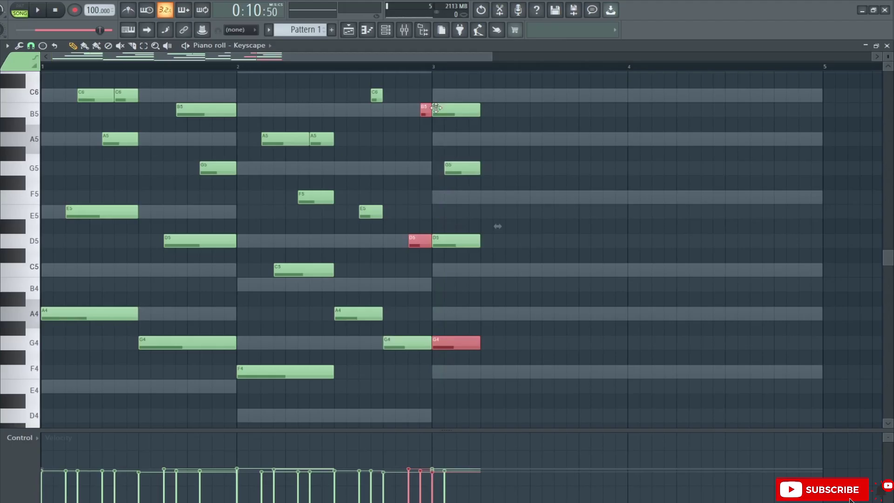
pyautogui.rightClick(437, 108)
pyautogui.rightClick(459, 240)
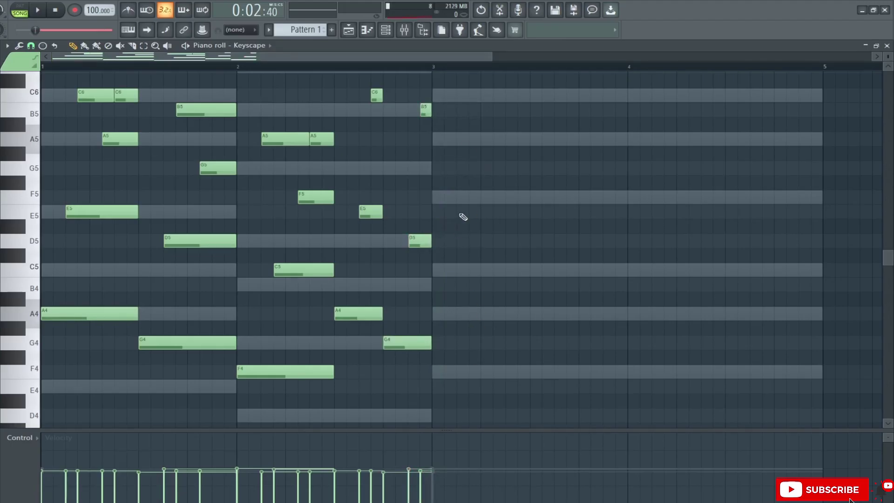
pyautogui.press('space')
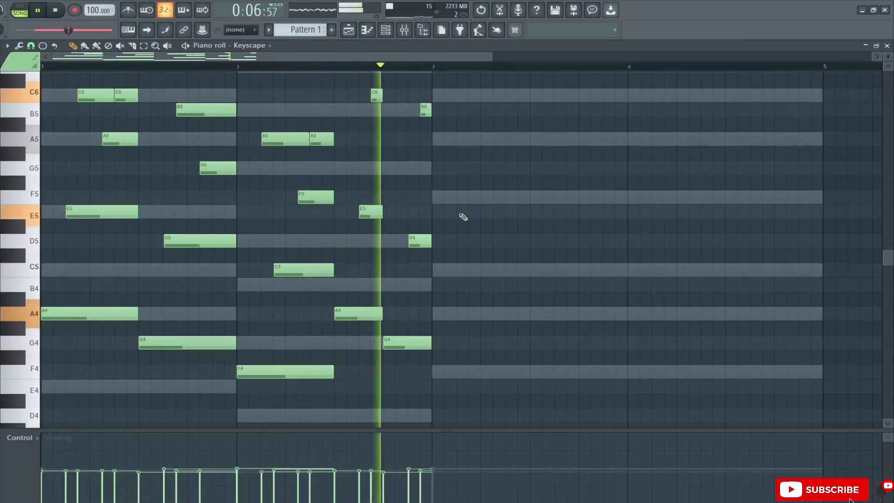
# Step: Stop playback and duplicate the whole two-bar Keyscape pattern into bars 3 and 4
pyautogui.press('space')
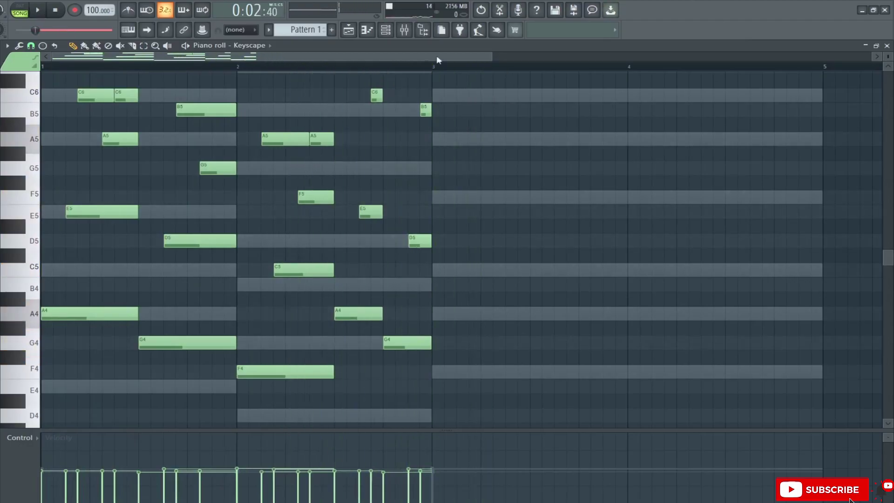
pyautogui.hotkey('ctrl', 'a')
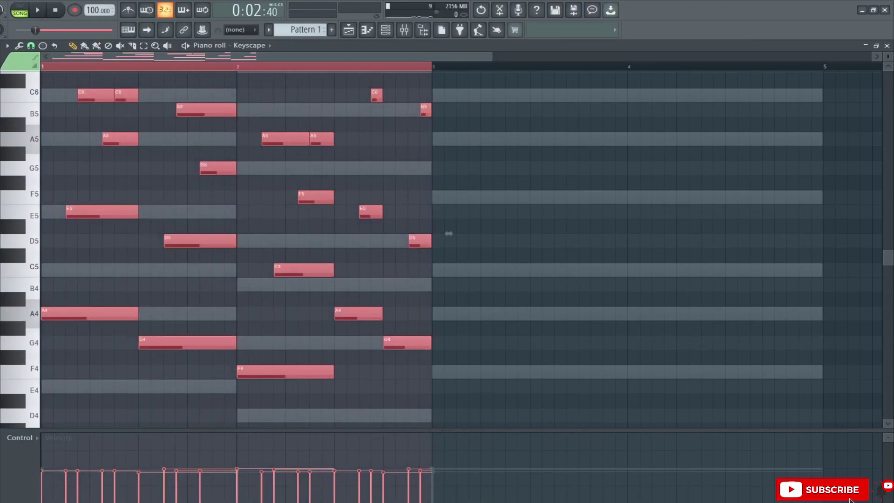
pyautogui.hotkey('ctrl', 'b')
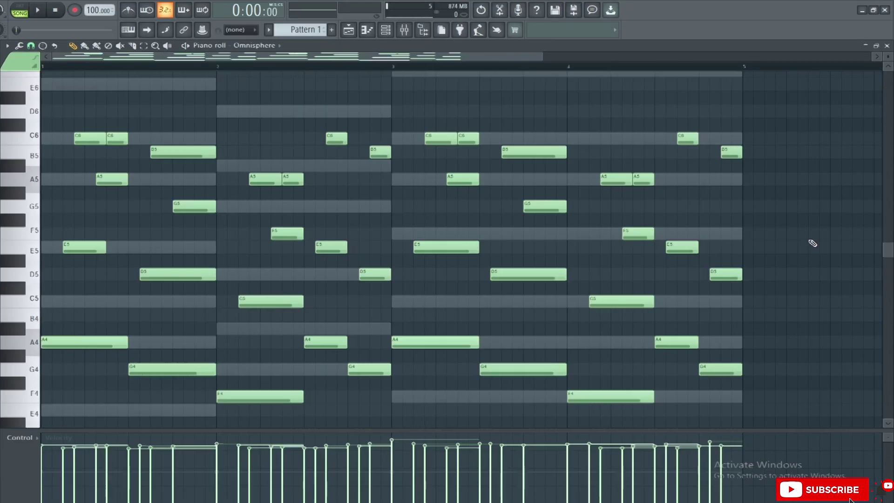
# Step: Play the four-bar Omnisphere pattern through to the end and stop it
pyautogui.scroll(-2, 812, 243)
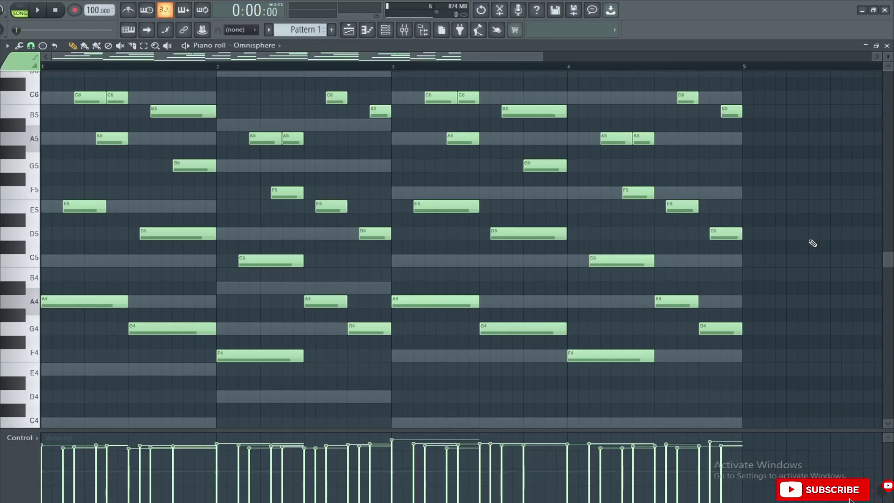
pyautogui.press('space')
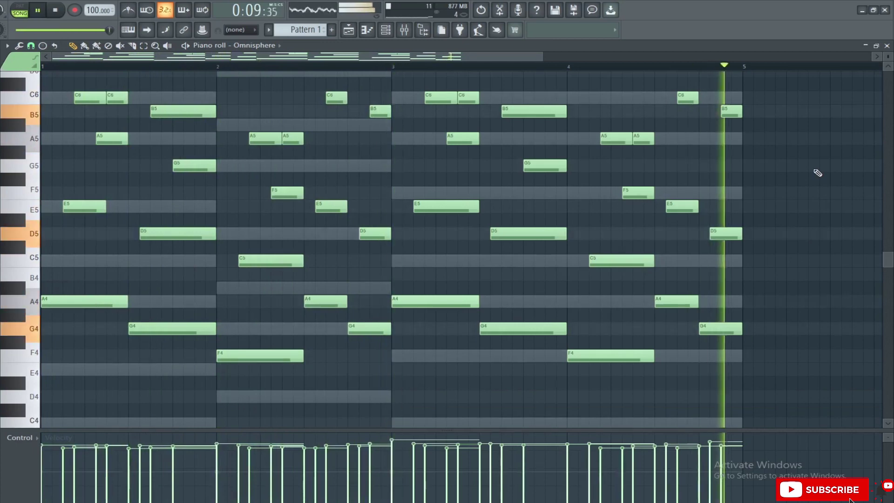
pyautogui.press('space')
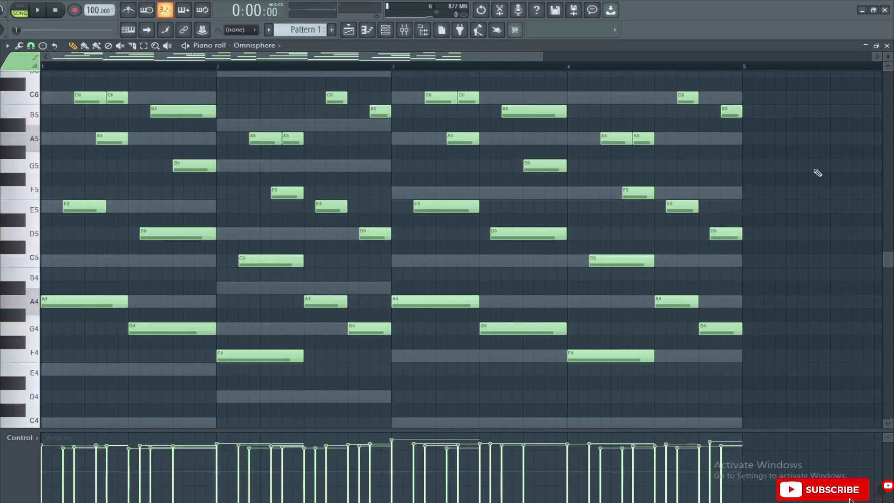
# Step: Transpose the entire Omnisphere pattern down four semitones and play the lowered version
pyautogui.hotkey('shift', 'Down')
pyautogui.hotkey('shift', 'Down')
pyautogui.hotkey('shift', 'Down')
pyautogui.hotkey('shift', 'Down')
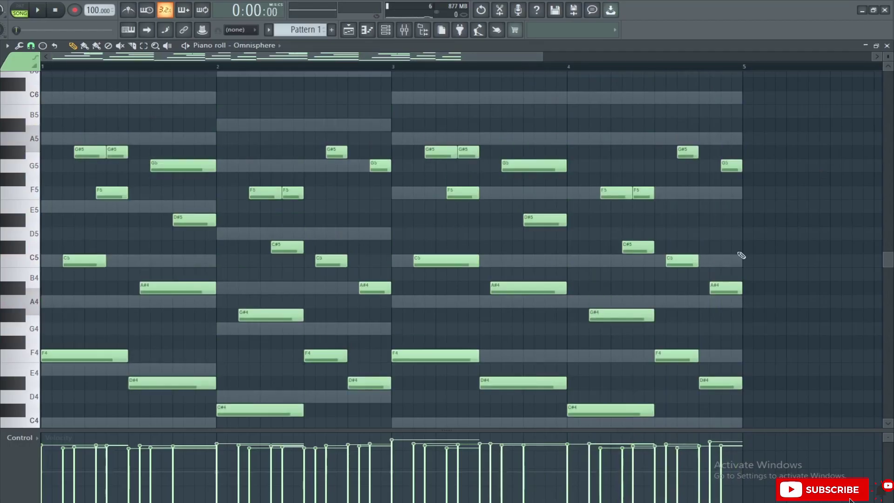
pyautogui.scroll(-3, 747, 264)
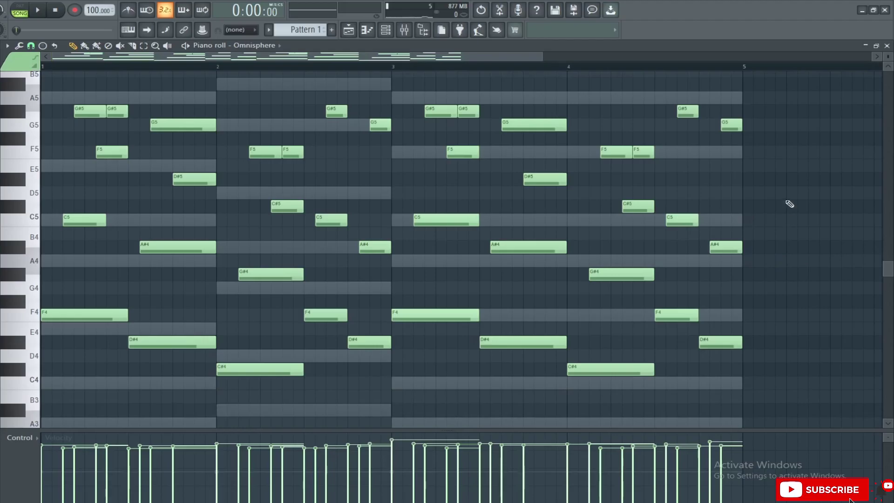
pyautogui.press('space')
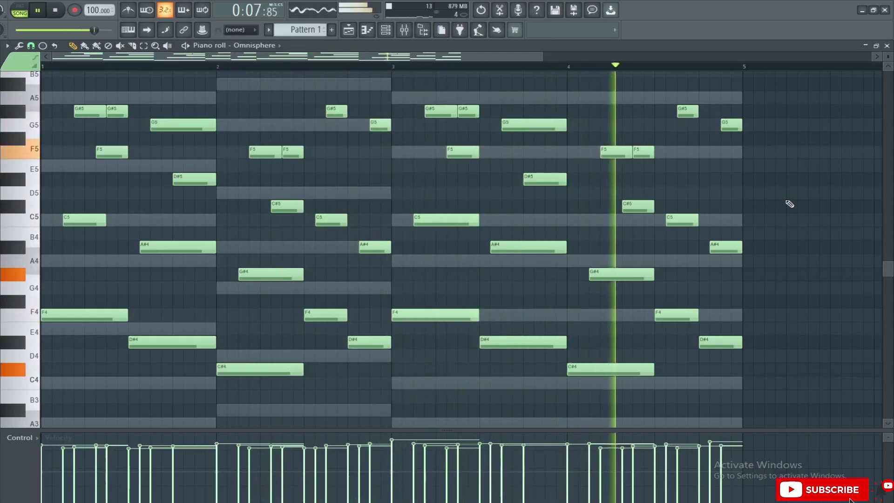
pyautogui.press('space')
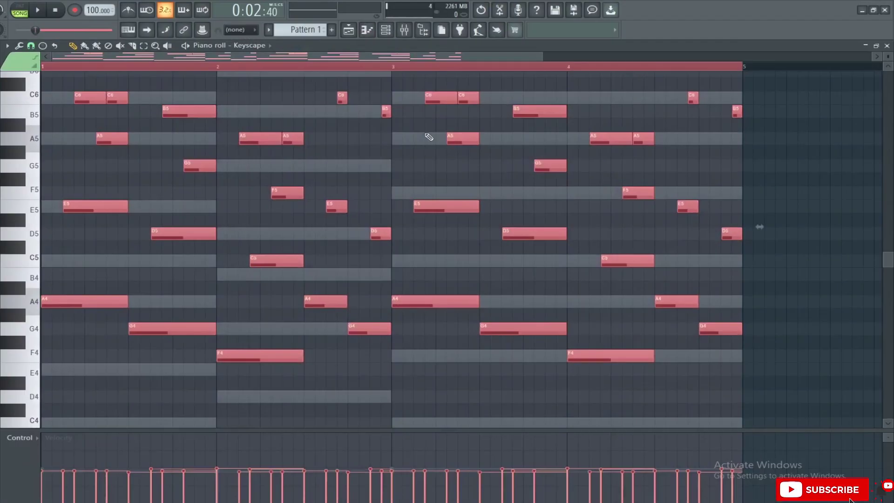
# Step: Delete all notes from the Keyscape piano roll, and briefly show the channel rack before closing it
pyautogui.hotkey('ctrl', 'a')
pyautogui.press('Delete')
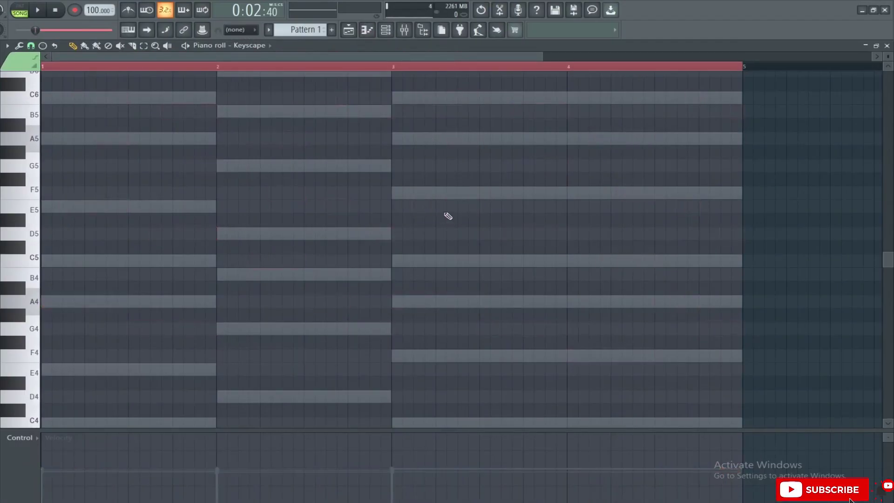
pyautogui.press('F6')
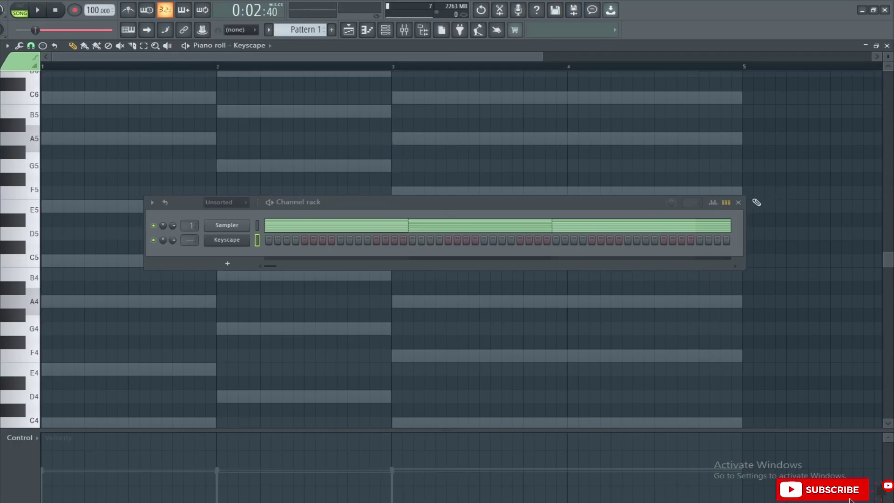
pyautogui.click(738, 202)
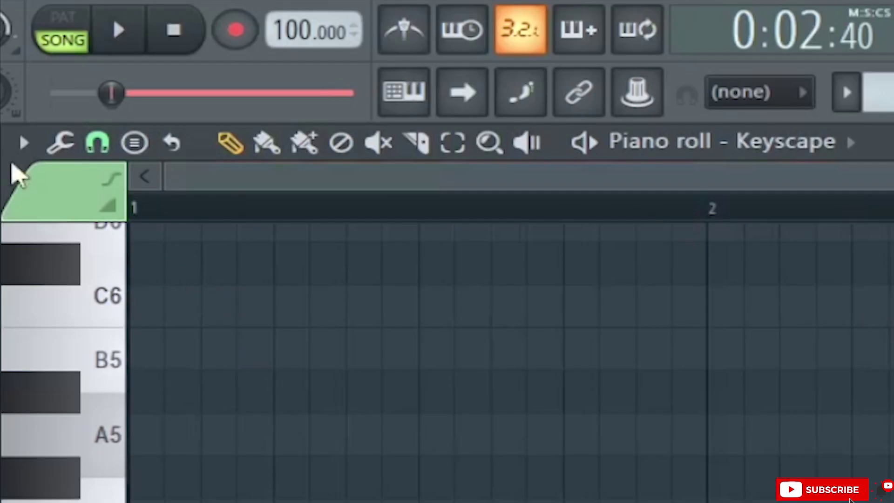
# Step: Set the piano roll's scale highlighting to root note A with the Minor Natural (Aeolian) scale
pyautogui.click(8, 46)
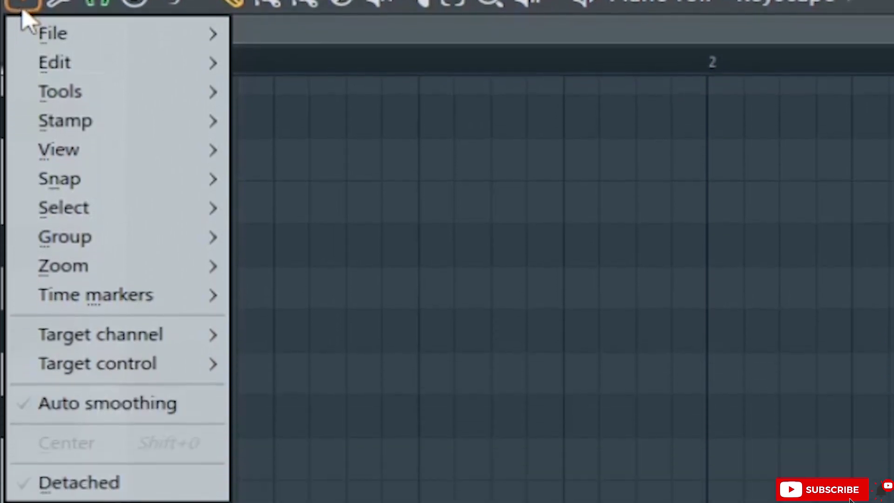
pyautogui.moveTo(69, 298)
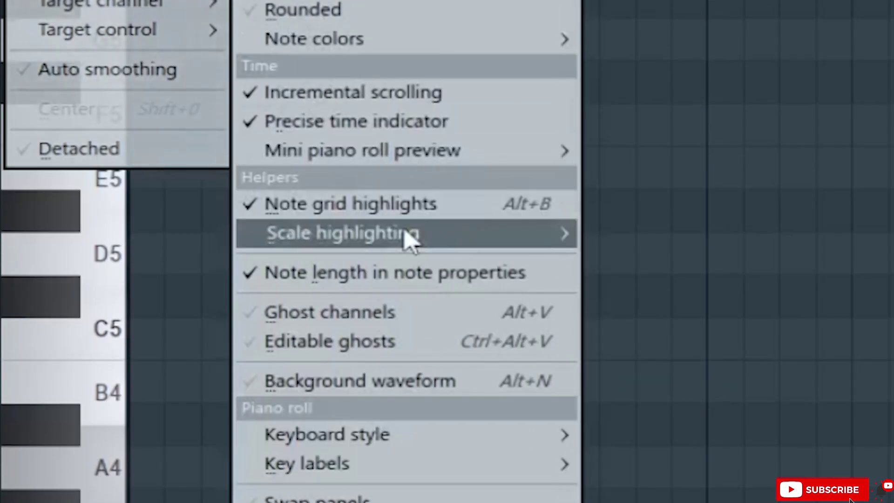
pyautogui.moveTo(413, 239)
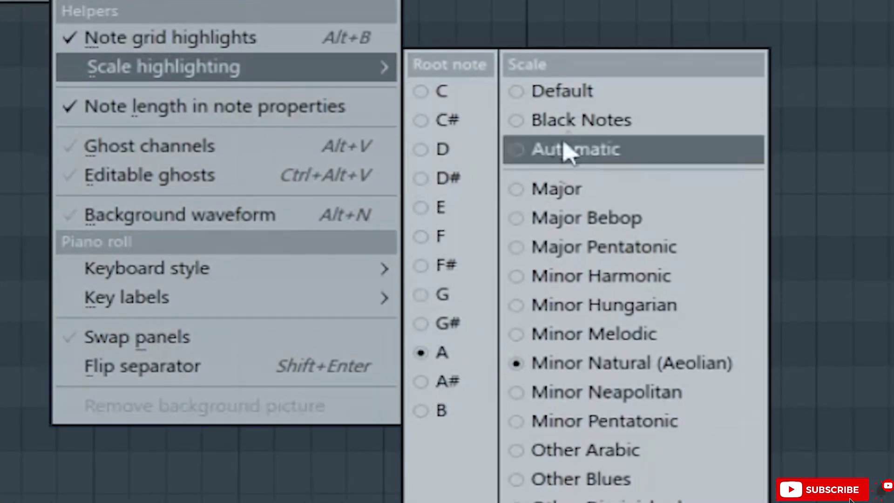
pyautogui.click(444, 354)
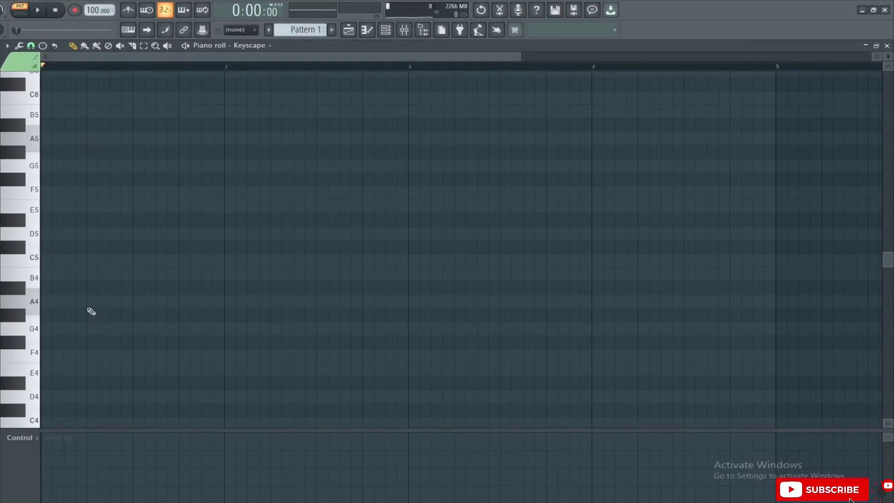
# Step: Draw two-bar notes from the start of the pattern on A4, B4, C5, D5, E5, F5, G5 and A5
pyautogui.click(43, 302)
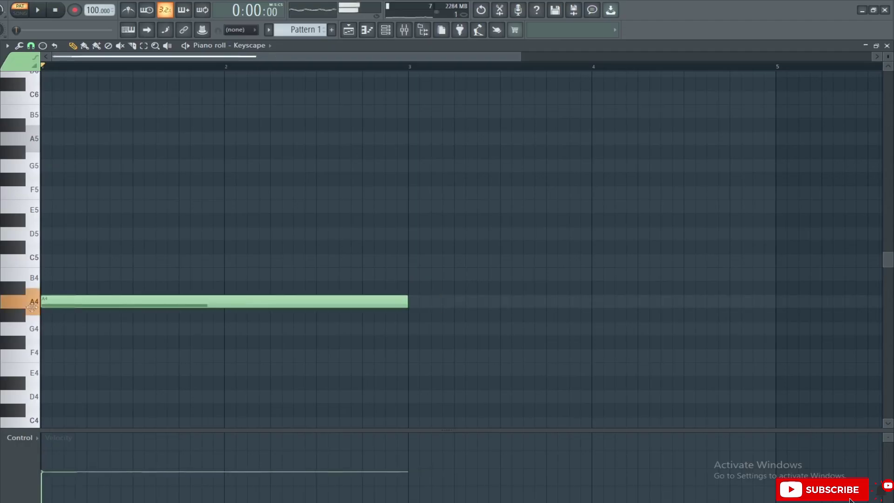
pyautogui.click(59, 274)
pyautogui.click(74, 260)
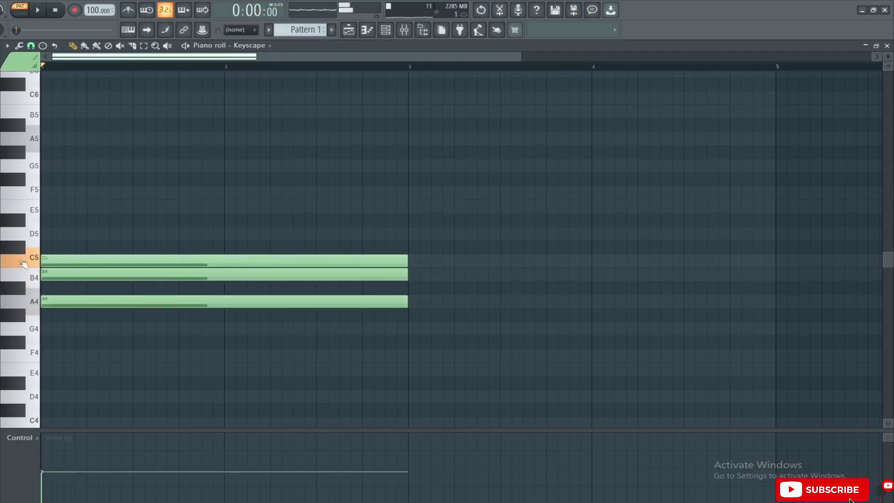
pyautogui.click(70, 233)
pyautogui.click(65, 207)
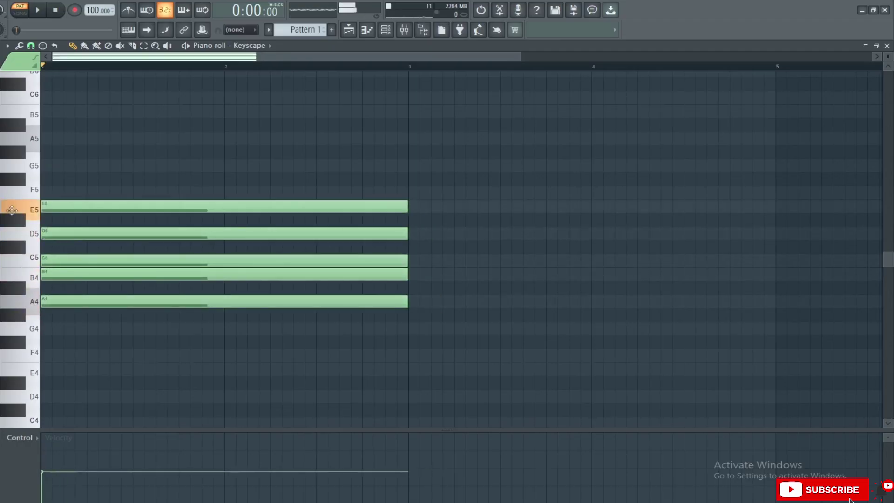
pyautogui.click(84, 193)
pyautogui.click(84, 166)
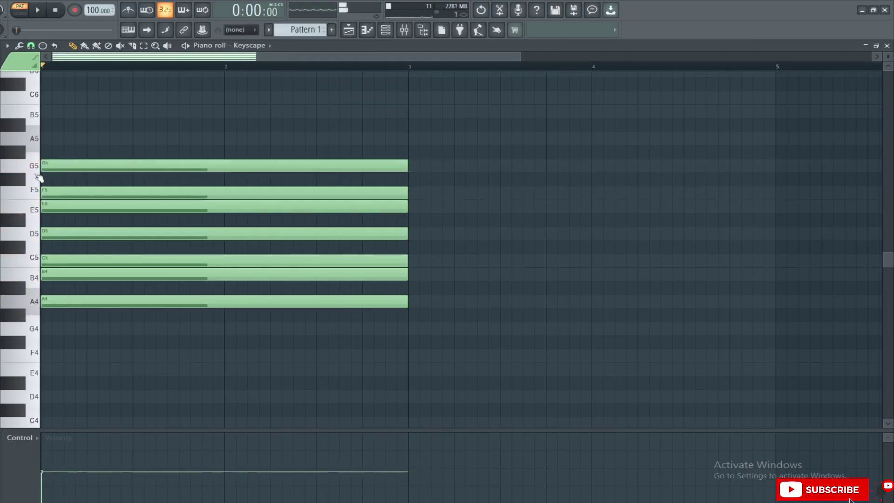
pyautogui.click(95, 142)
# Step: Extend the stack of two-bar A minor scale notes upward with B5, C6 and D6
pyautogui.scroll(1, 12, 151)
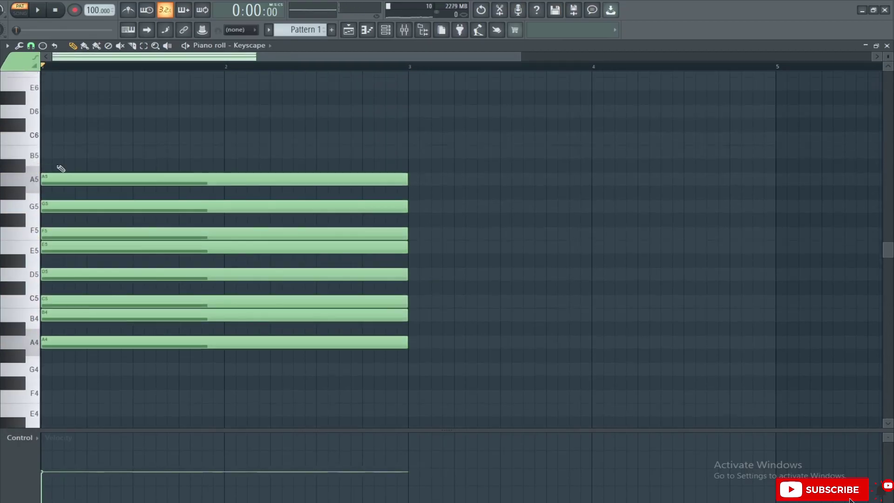
pyautogui.click(83, 154)
pyautogui.click(82, 139)
pyautogui.click(82, 114)
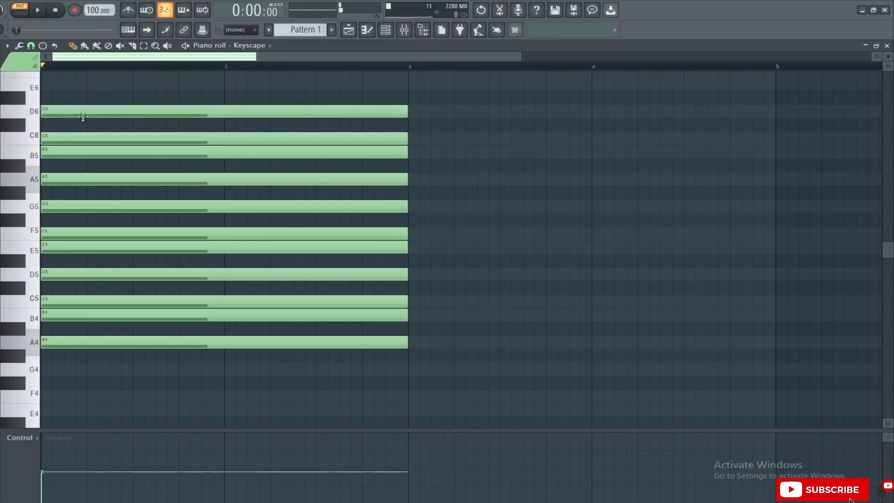
pyautogui.scroll(1, 79, 123)
pyautogui.scroll(-4, 30, 228)
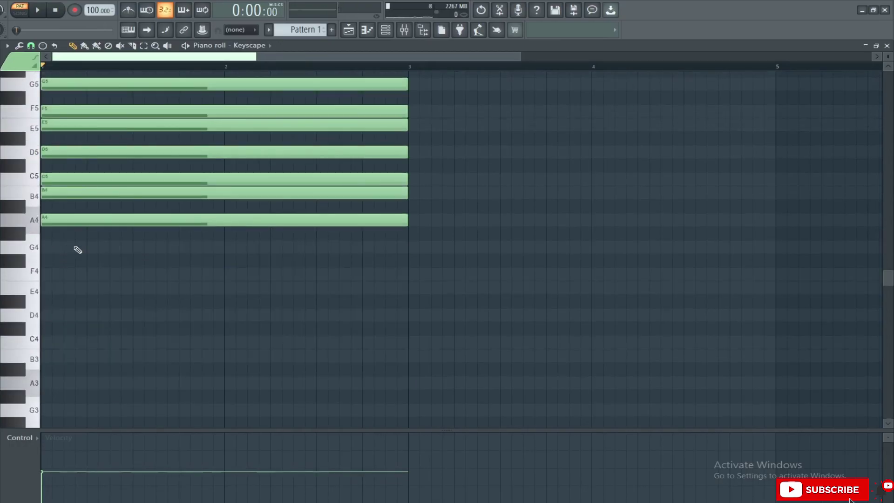
# Step: Extend the scale downward with two-bar notes on G4, F4, E4, D4, C4, B3 and A3
pyautogui.click(74, 247)
pyautogui.click(88, 275)
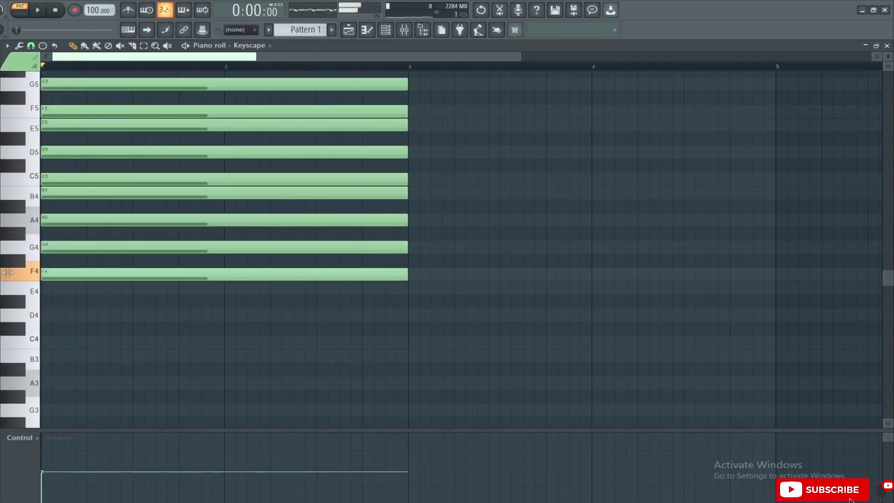
pyautogui.click(90, 288)
pyautogui.click(86, 315)
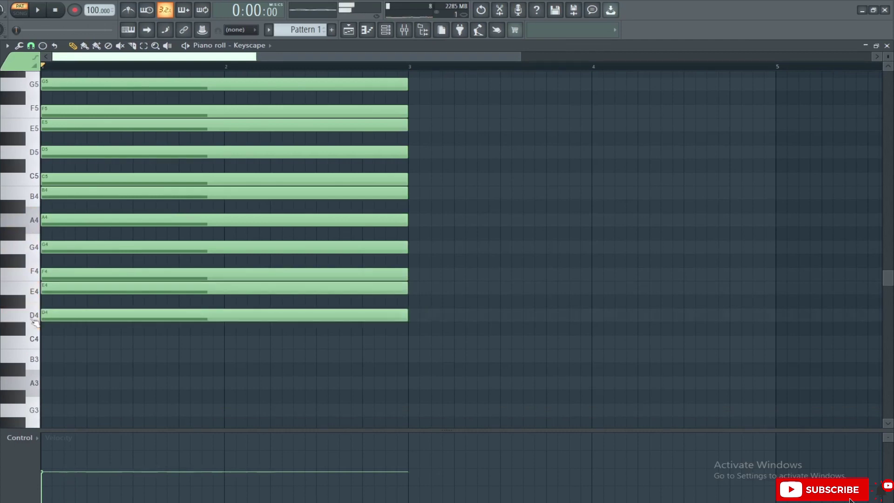
pyautogui.click(81, 342)
pyautogui.click(63, 358)
pyautogui.click(99, 384)
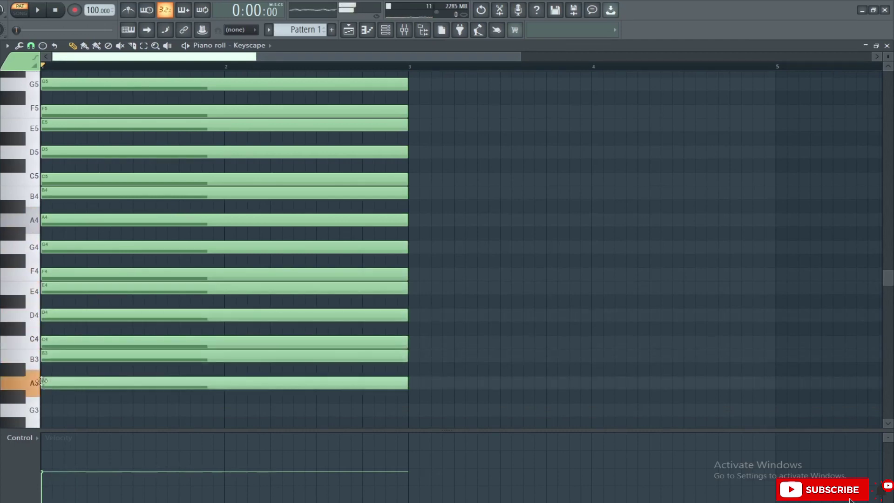
# Step: Place one-bar notes A4, G4 and F4 in bars 1 to 3, and delete G4 and F4 to keep only A4
pyautogui.scroll(1, 227, 376)
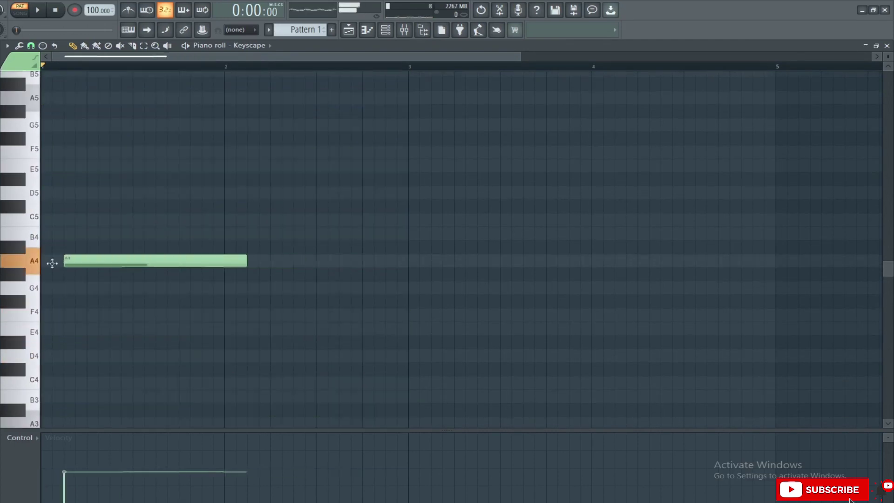
pyautogui.moveTo(245, 261); pyautogui.dragTo(224, 261)
pyautogui.click(226, 288)
pyautogui.click(412, 314)
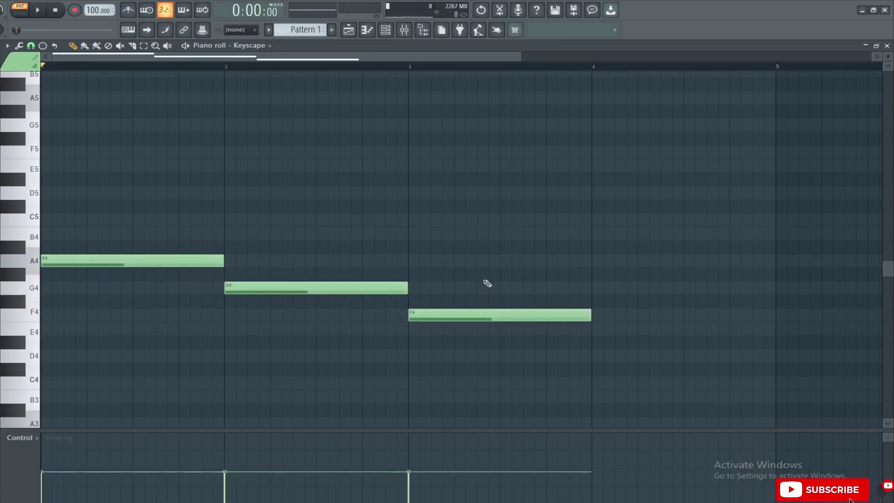
pyautogui.rightClick(313, 287)
pyautogui.rightClick(442, 315)
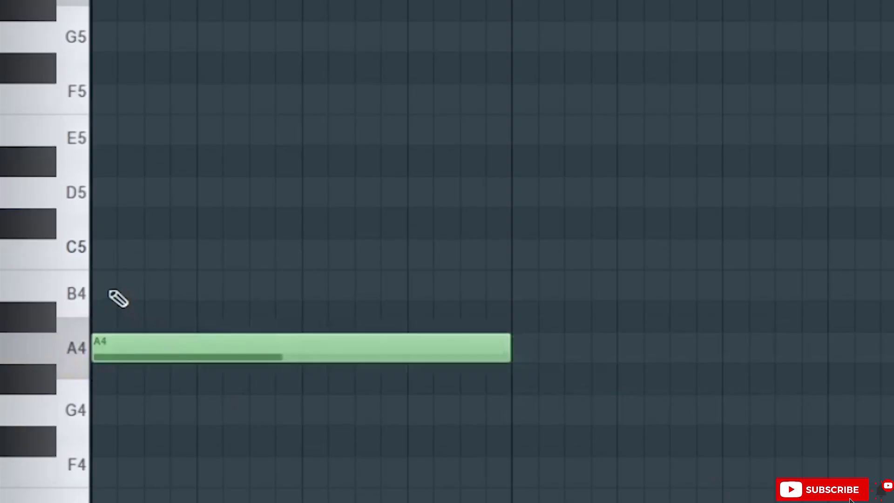
# Step: Add one-bar C5 and E5 notes above A4 to form an A minor chord, and play it
pyautogui.click(126, 255)
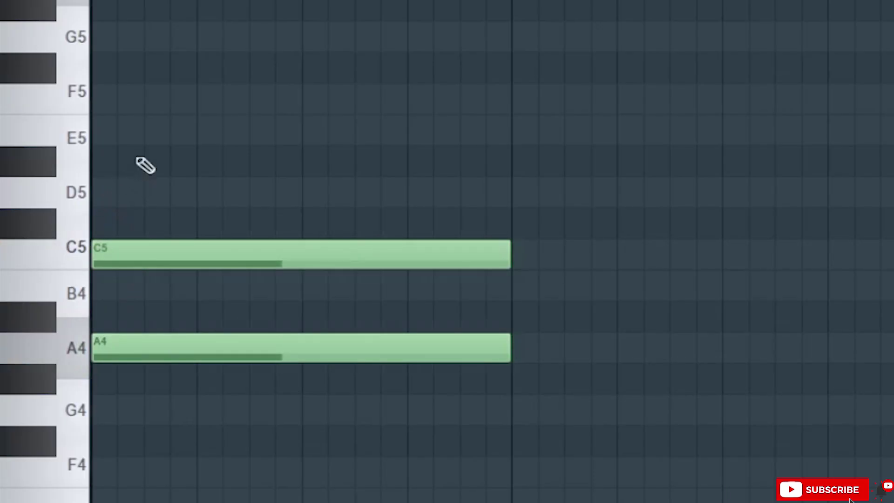
pyautogui.click(135, 129)
pyautogui.press('space')
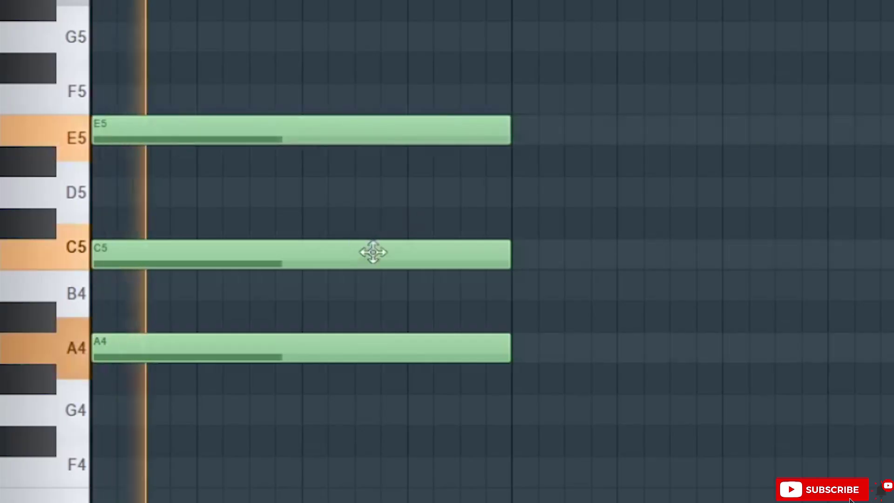
pyautogui.press('space')
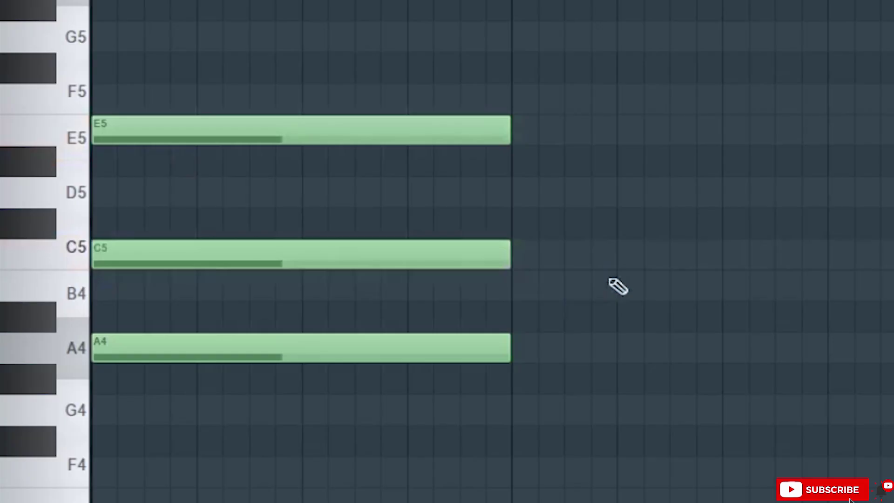
# Step: Raise the chord's middle note one semitone from C5 to C#5 and play the resulting major chord
pyautogui.click(374, 256)
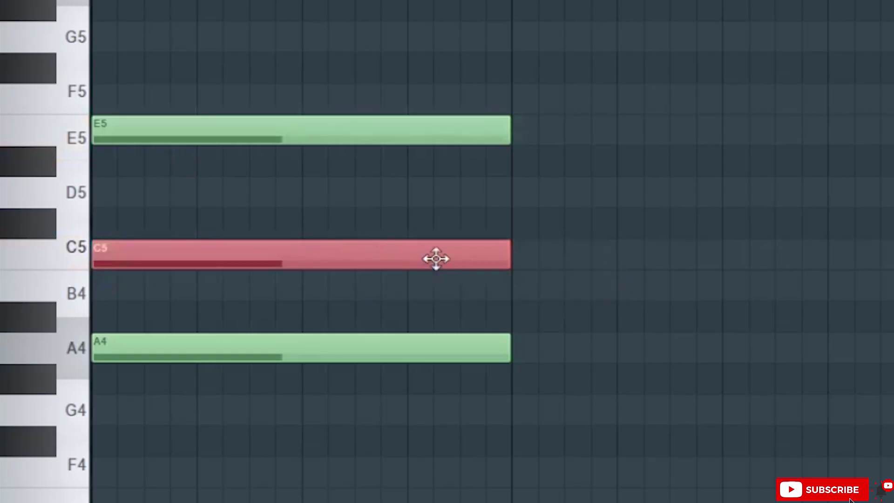
pyautogui.hotkey('shift', 'Up')
pyautogui.press('space')
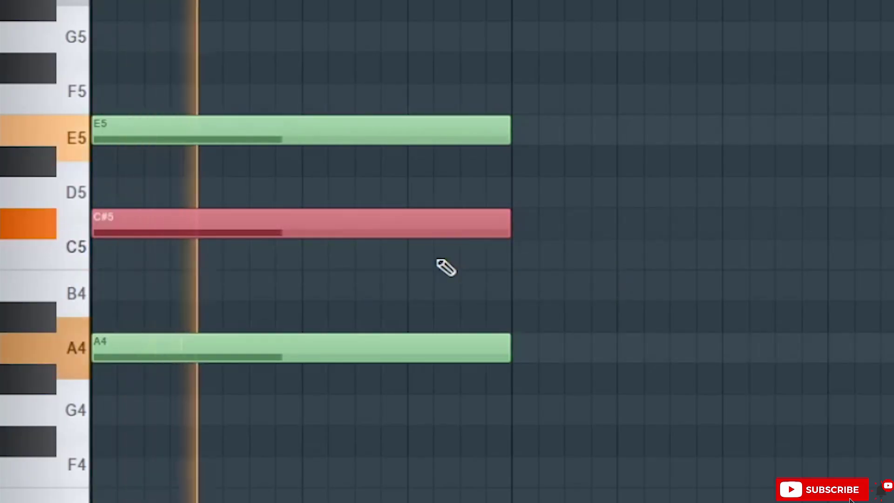
# Step: Place one-bar root notes A4, C5, B4 and E5 in bars 1 to 4, build each into a triad, and play the progression
pyautogui.press('space')
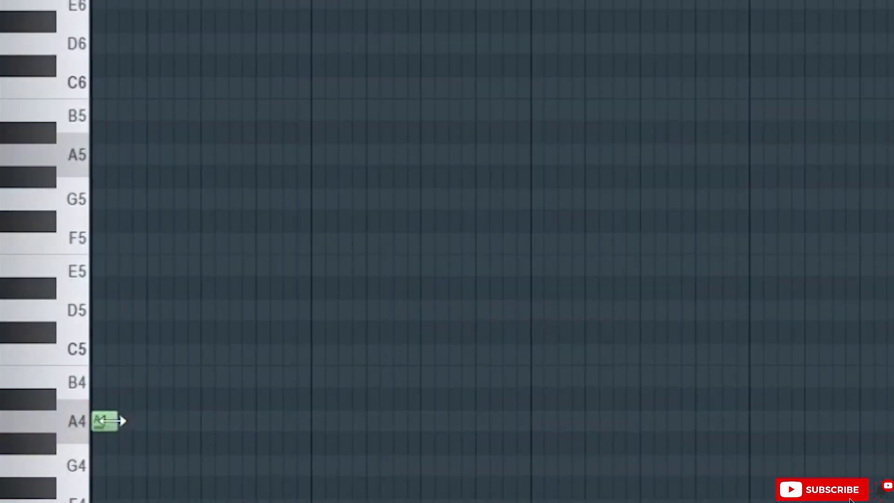
pyautogui.click(315, 352)
pyautogui.click(534, 376)
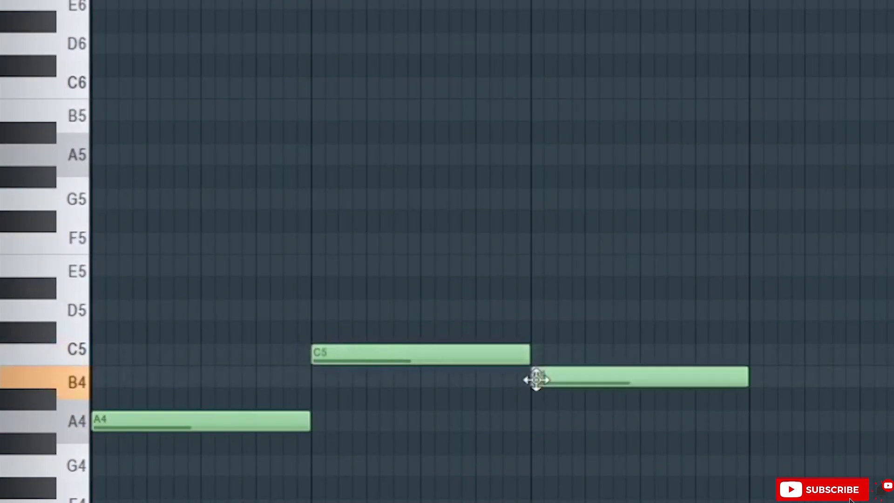
pyautogui.click(751, 266)
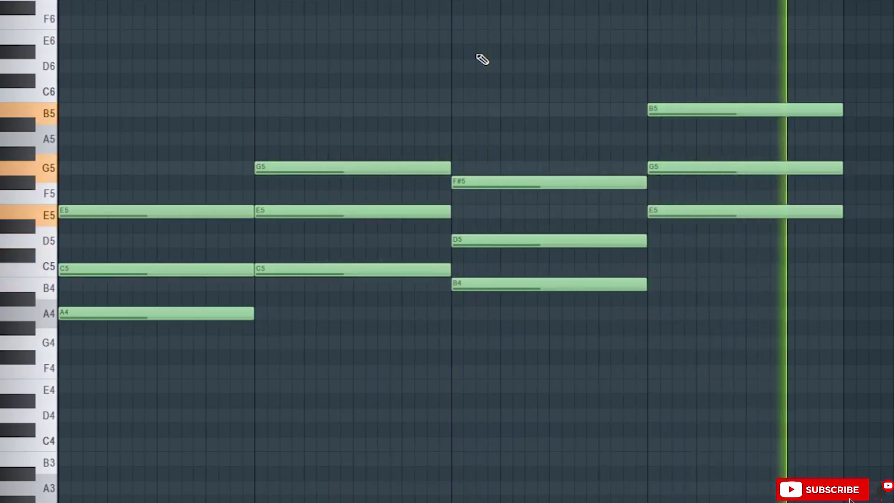
pyautogui.press('space')
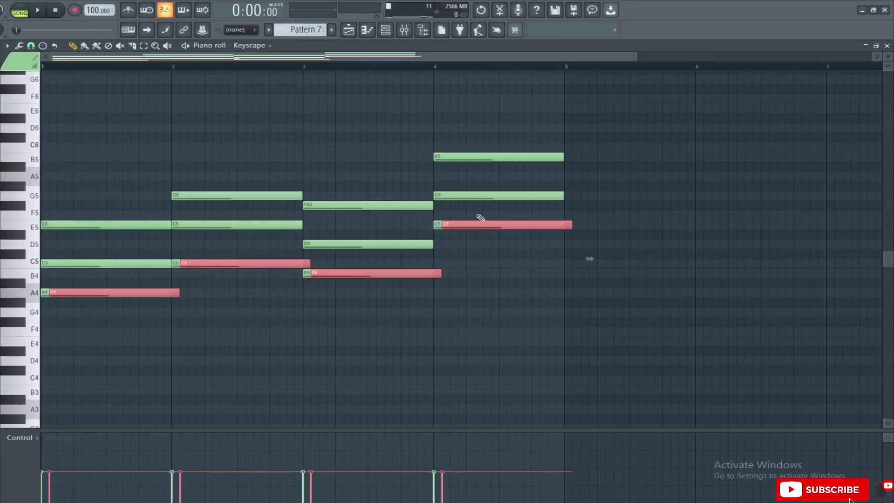
# Step: Duplicate the four root notes one octave lower as bass notes, align them with the chord starts, and play the result
pyautogui.hotkey('ctrl', 'Down')
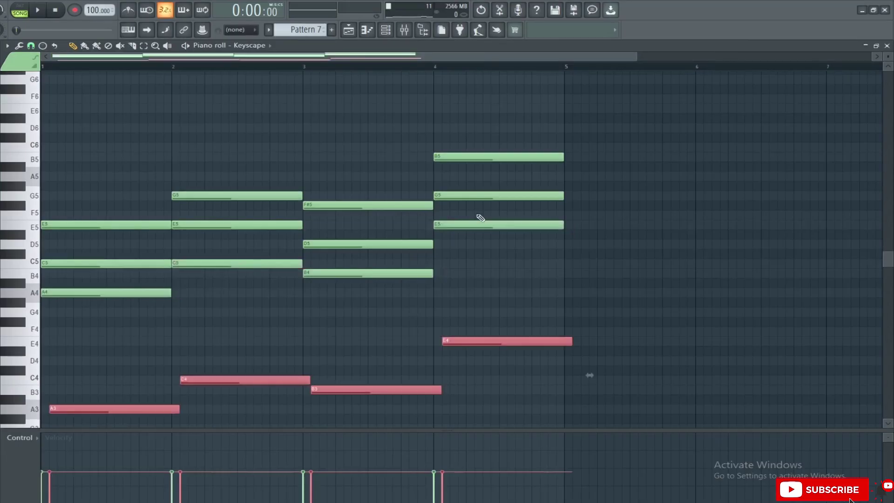
pyautogui.hotkey('ctrl', 'q')
pyautogui.scroll(-1, 232, 395)
pyautogui.press('space')
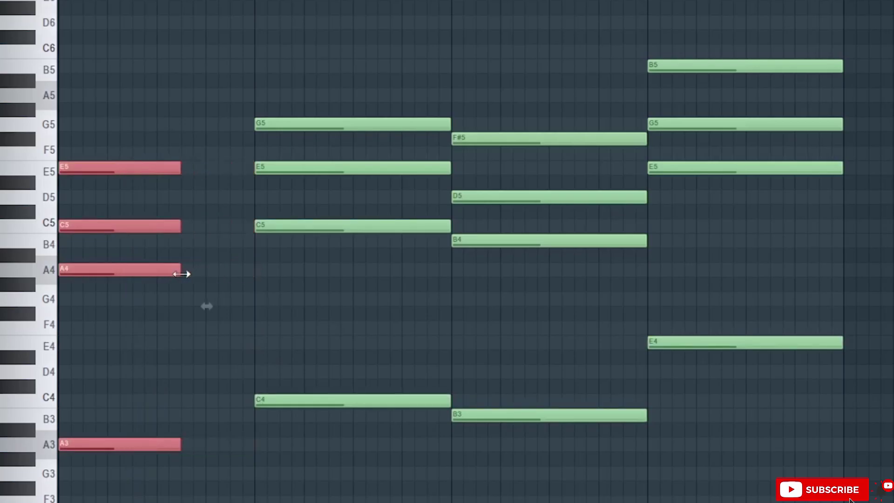
# Step: Shorten and shift the four chords with their bass notes so they alternate ten and six steps within two bars, and play them
pyautogui.moveTo(275, 74); pyautogui.dragTo(319, 468)
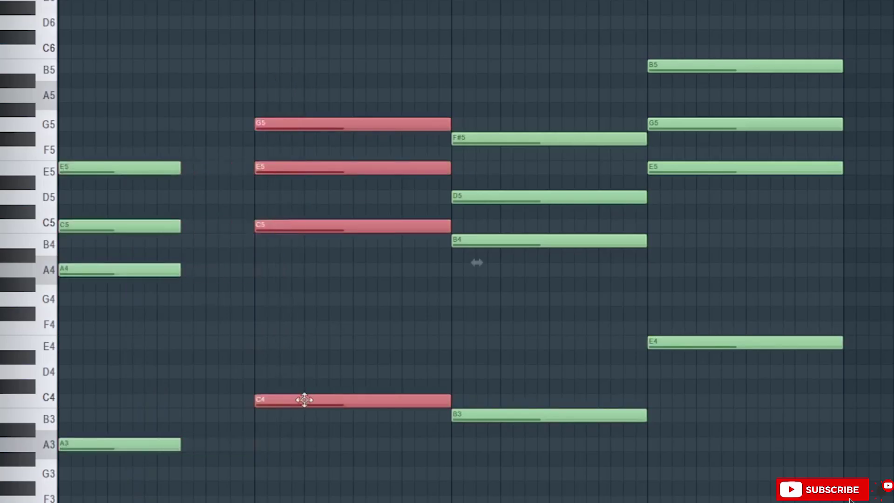
pyautogui.moveTo(304, 400); pyautogui.dragTo(238, 400)
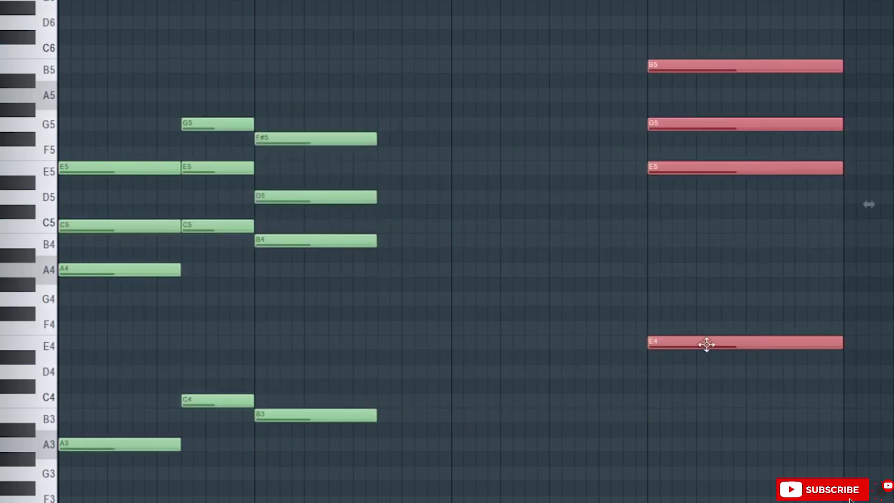
pyautogui.moveTo(704, 343); pyautogui.dragTo(437, 343)
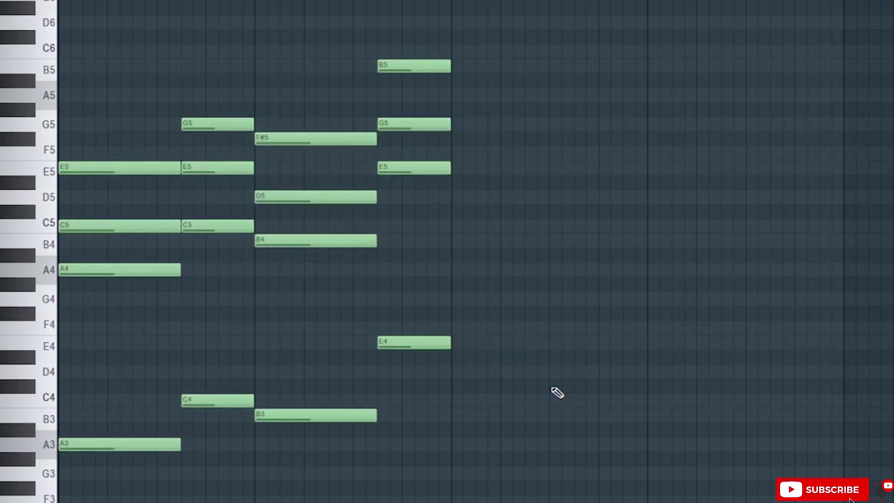
pyautogui.press('space')
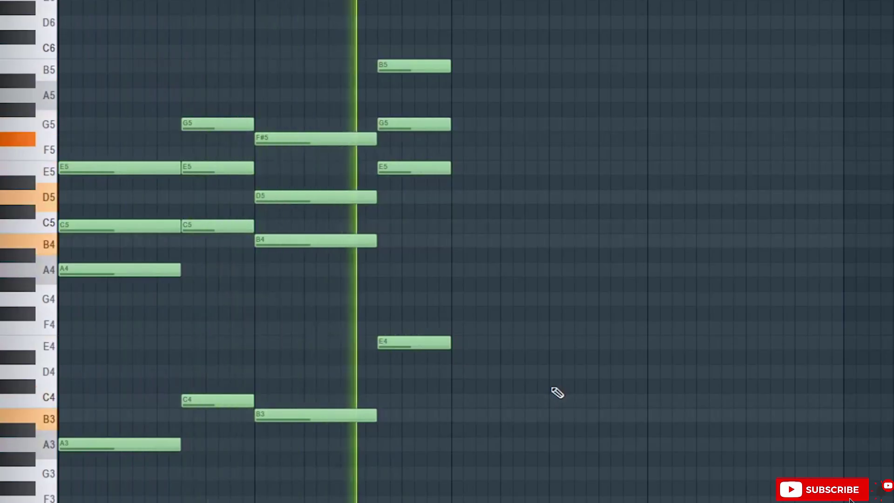
pyautogui.press('space')
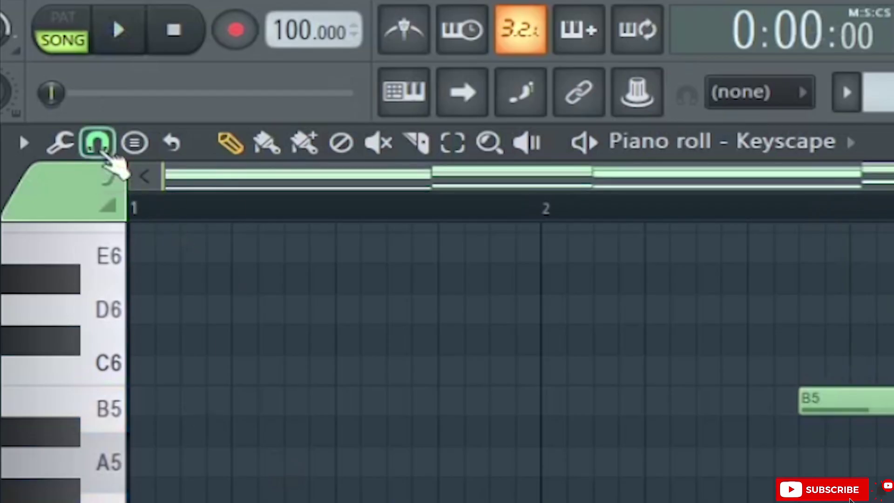
# Step: Change the grid snap, chop the first and third chords with their bass into hits of 3, 5 and 2 steps, and play them
pyautogui.click(97, 144)
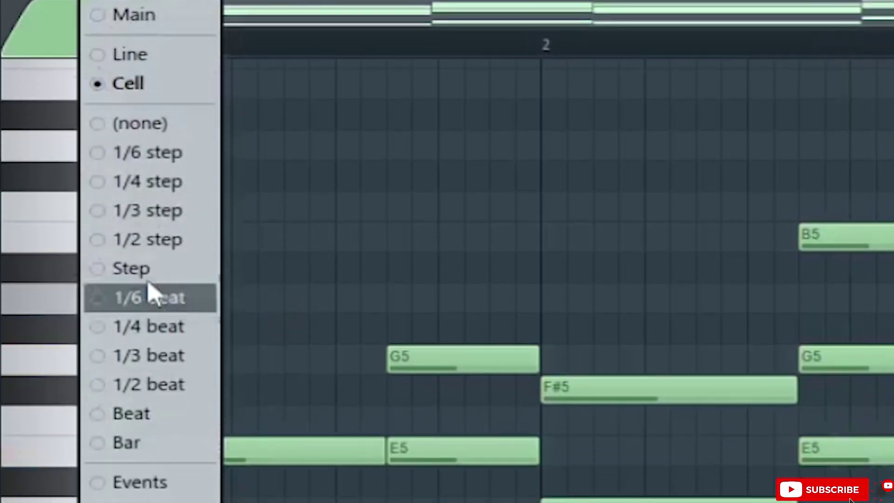
pyautogui.click(165, 193)
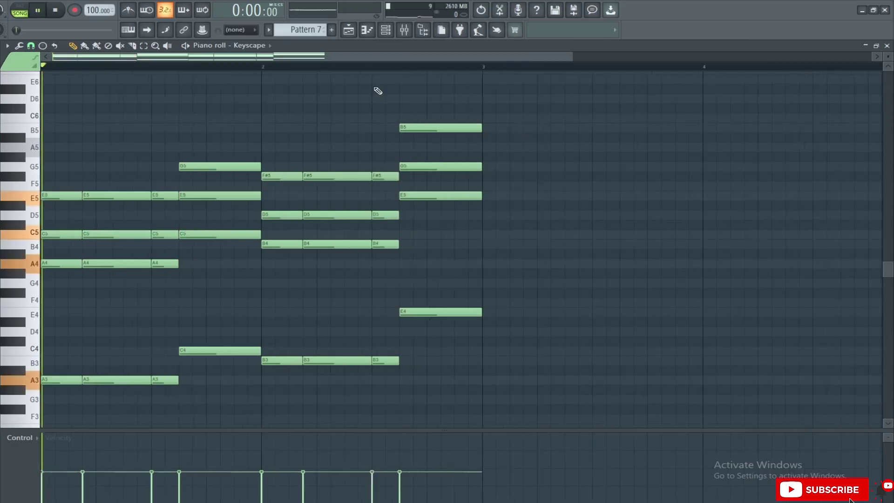
pyautogui.press('space')
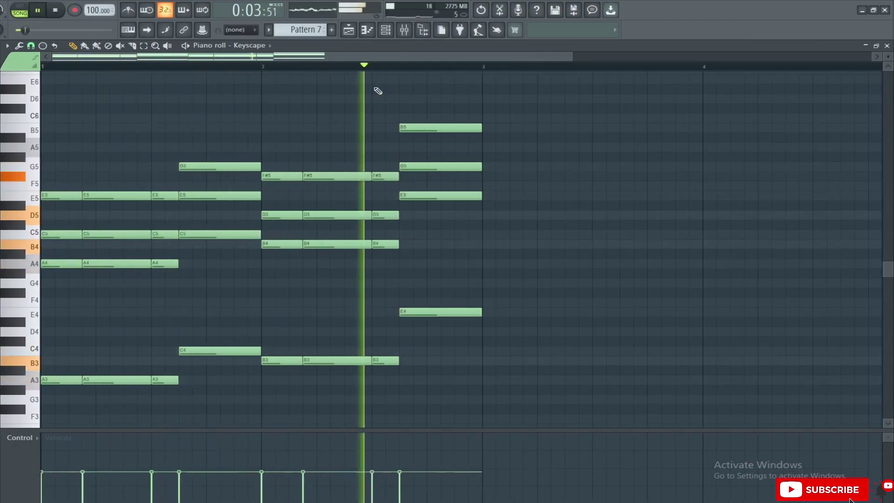
pyautogui.press('space')
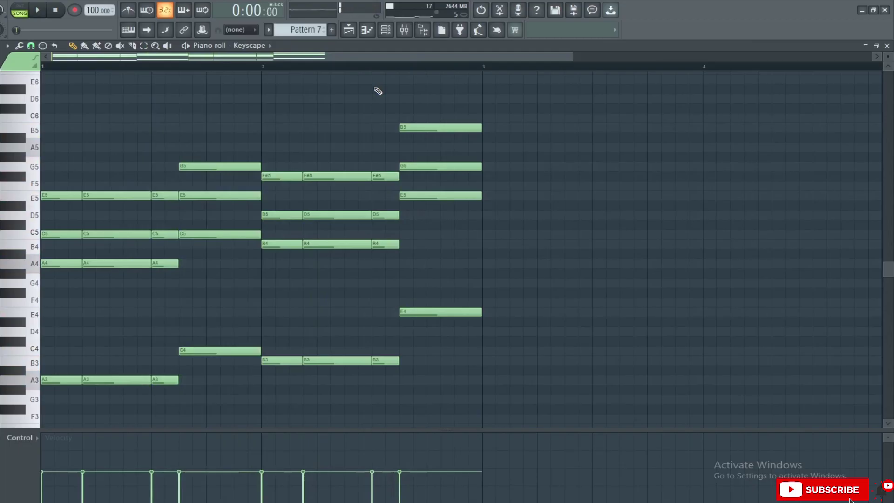
# Step: Repeat the two-bar progression in bars 3 and 4, and randomize the velocities of all notes
pyautogui.hotkey('ctrl', 'b')
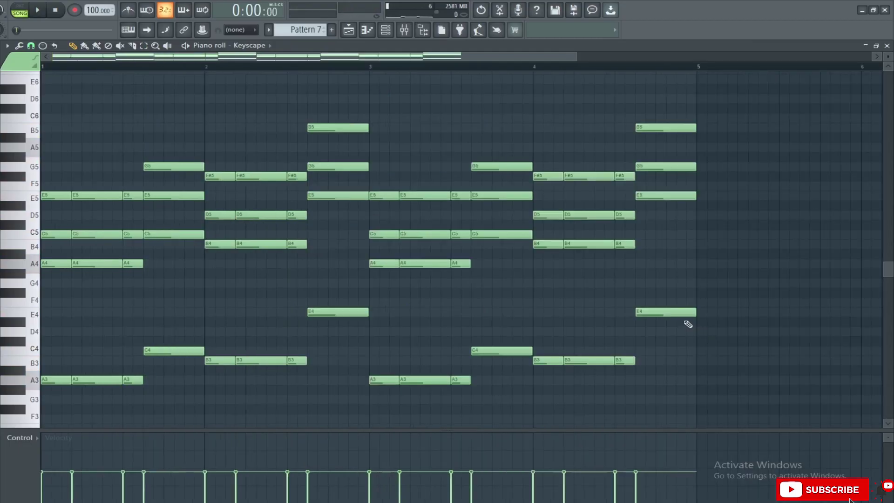
pyautogui.hotkey('ctrl', 'a')
pyautogui.hotkey('alt', 'r')
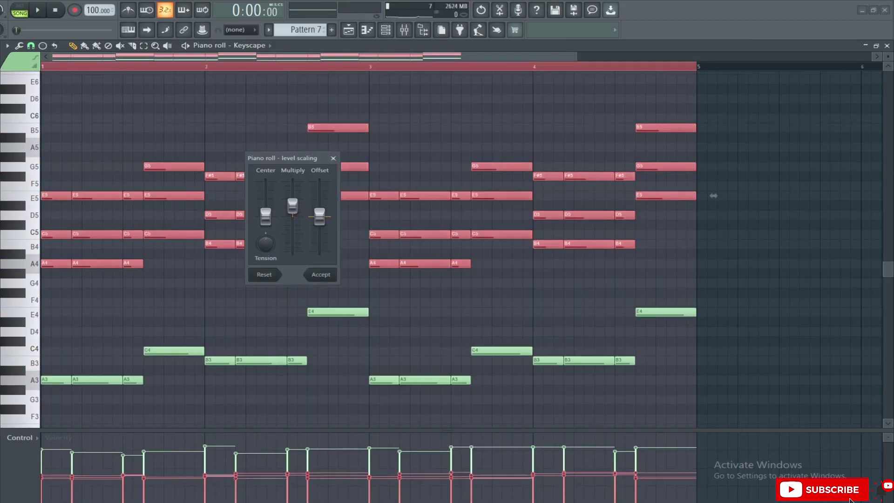
# Step: Apply level scaling to the upper chord notes, and lower the bass line one octave with added short E3 and G3 notes
pyautogui.click(326, 275)
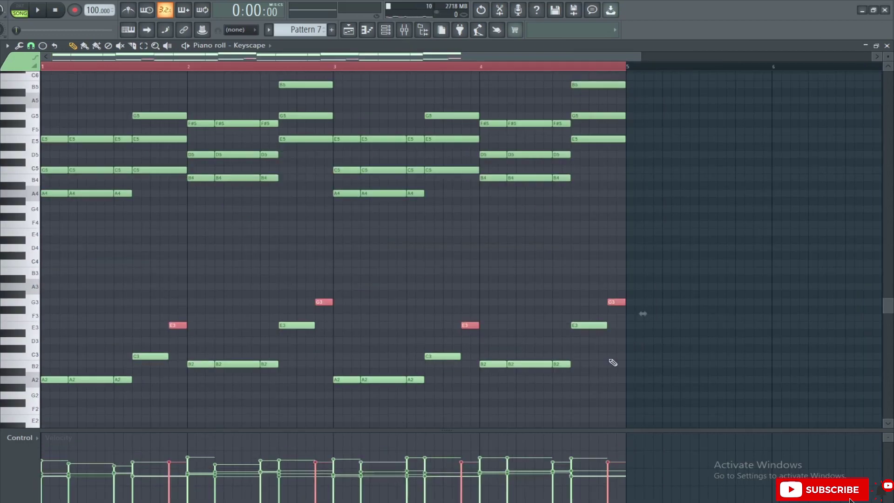
pyautogui.press('space')
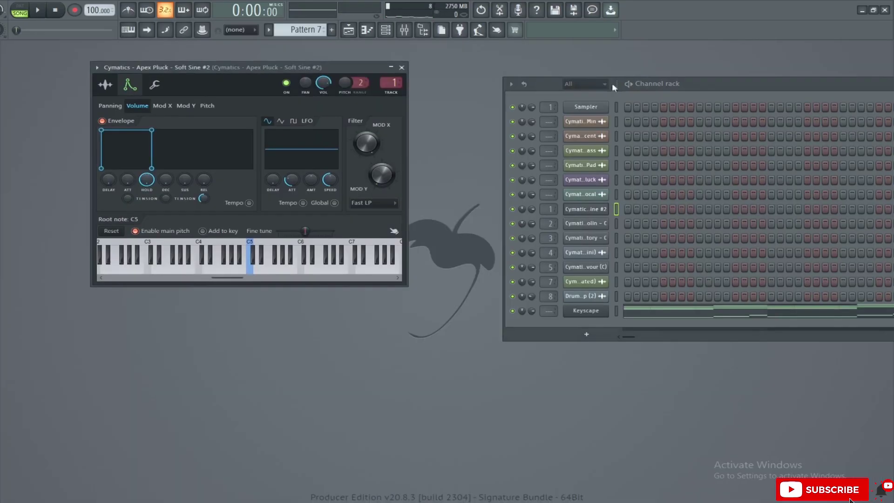
# Step: Move the channel rack beside the Soft Sine pluck, audition it and the neighbouring instrument channels, and play the arrangement
pyautogui.moveTo(612, 83); pyautogui.dragTo(518, 63)
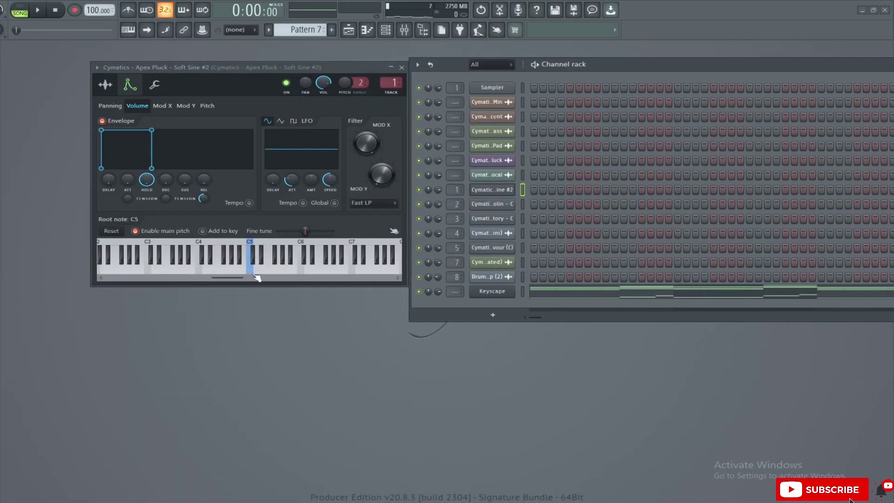
pyautogui.press('Down')
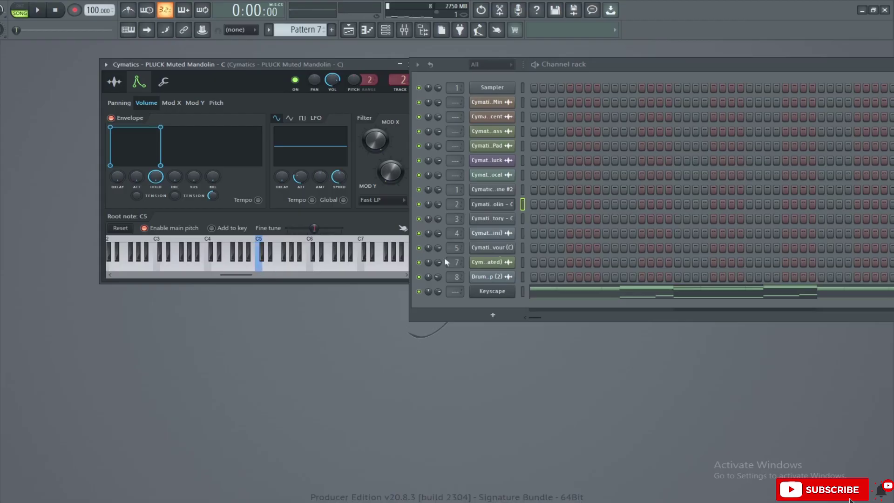
pyautogui.press('Down')
pyautogui.click(245, 275)
pyautogui.press('F5')
pyautogui.press('space')
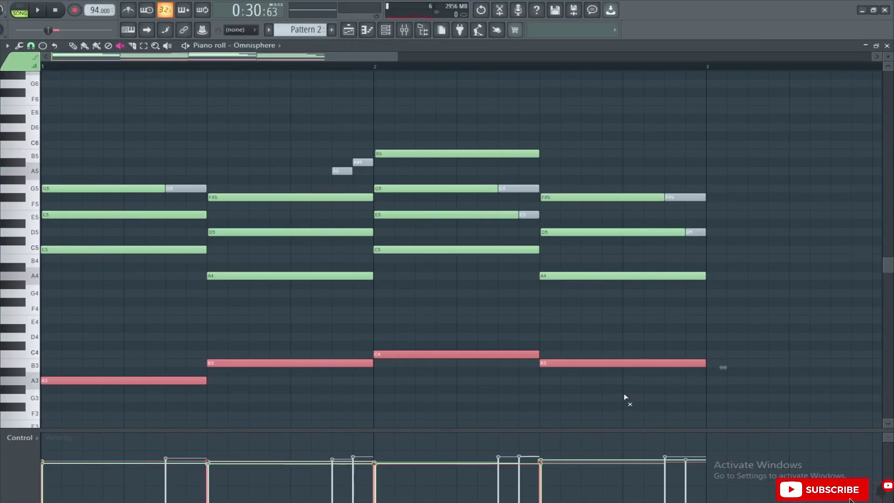
# Step: Play the Omnisphere chords of Pattern 2, unmute the short G5, A5, A#5, E5, F#5 and D5 melody notes, and replay the pattern
pyautogui.press('space')
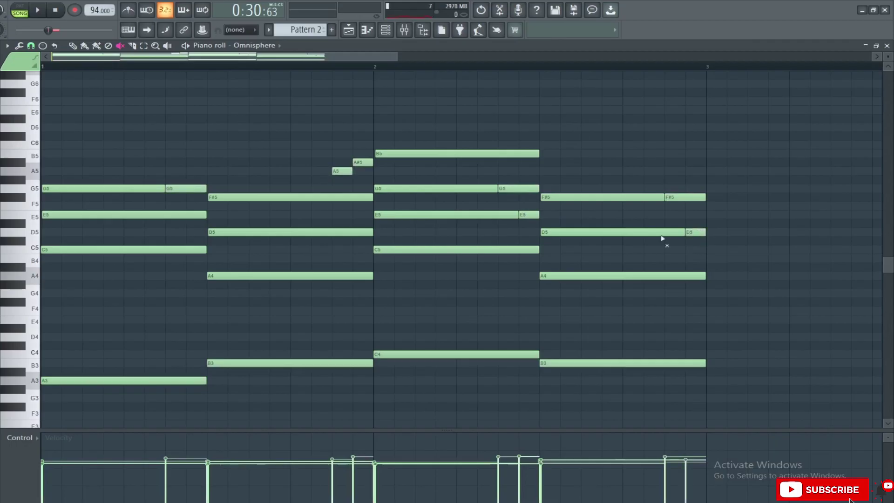
pyautogui.click(135, 188)
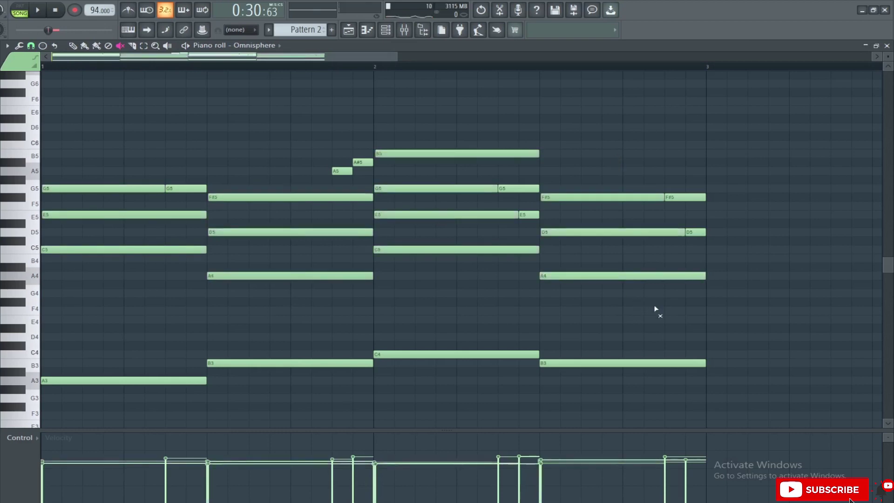
pyautogui.press('space')
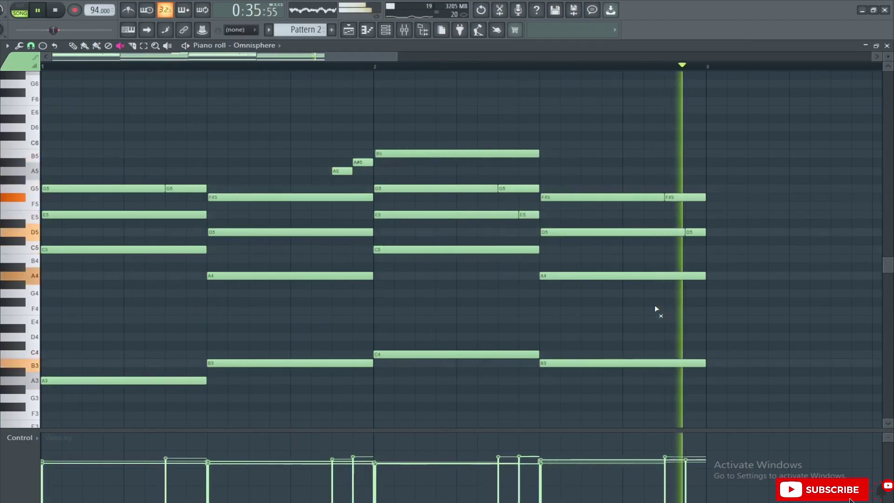
pyautogui.press('space')
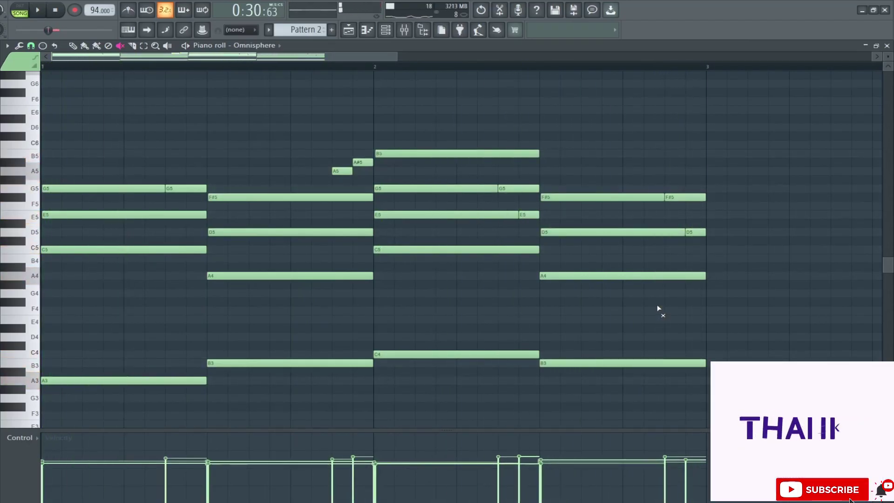